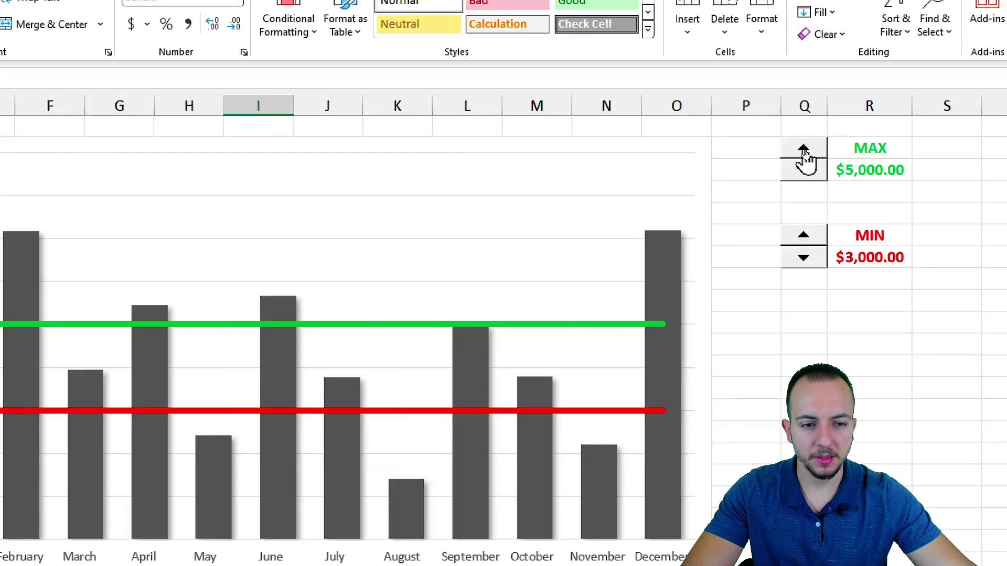
# Raise the chart's MAX limit to $6,000.00 with its spin control
pyautogui.click(803, 149)
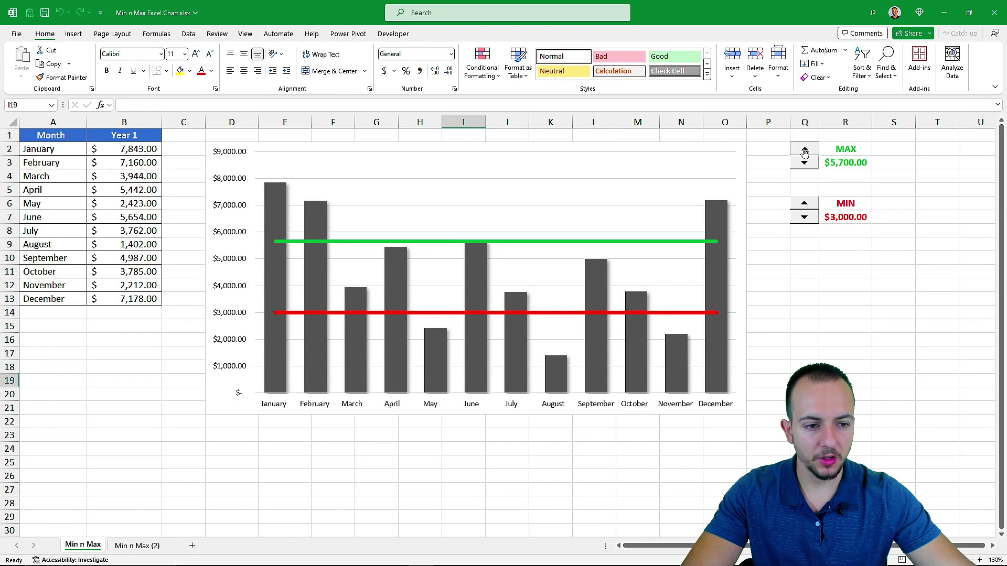
pyautogui.click(803, 151)
pyautogui.click(804, 150)
pyautogui.click(804, 150)
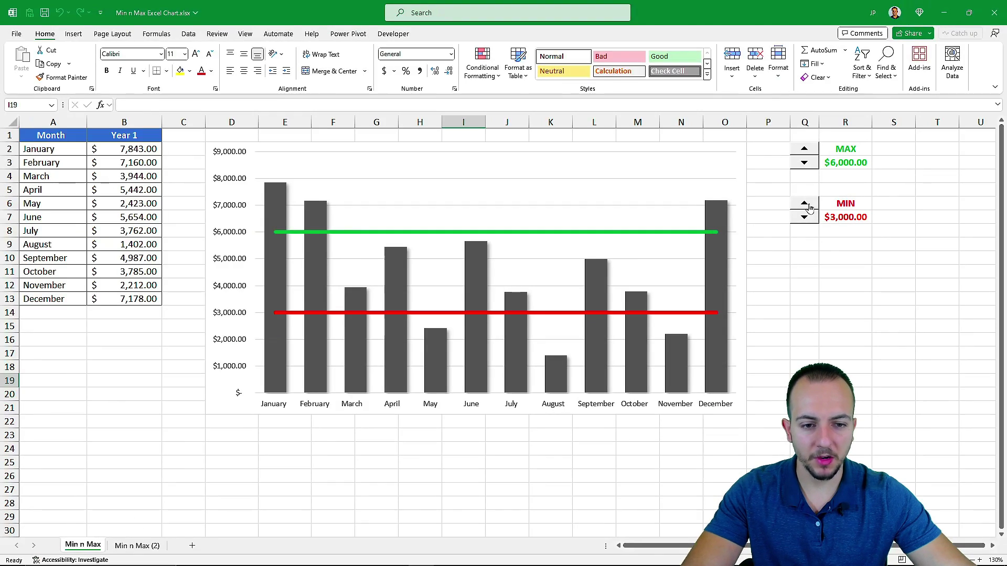
# Raise the chart's MIN limit to $4,050.00 with its spin control
pyautogui.click(609, 182)
pyautogui.click(610, 182)
pyautogui.click(610, 183)
pyautogui.click(609, 182)
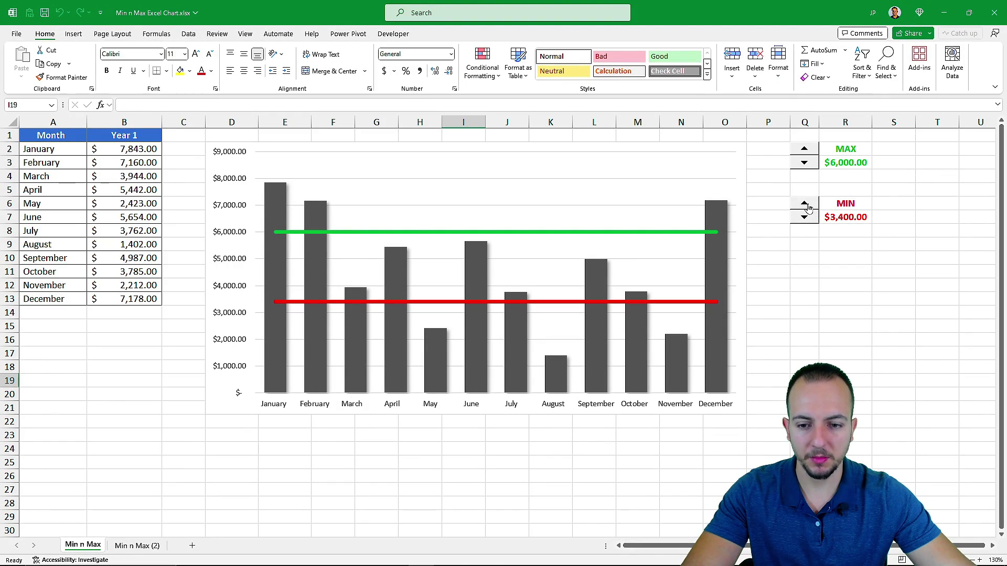
pyautogui.click(807, 206)
pyautogui.click(806, 205)
pyautogui.click(806, 205)
pyautogui.click(806, 206)
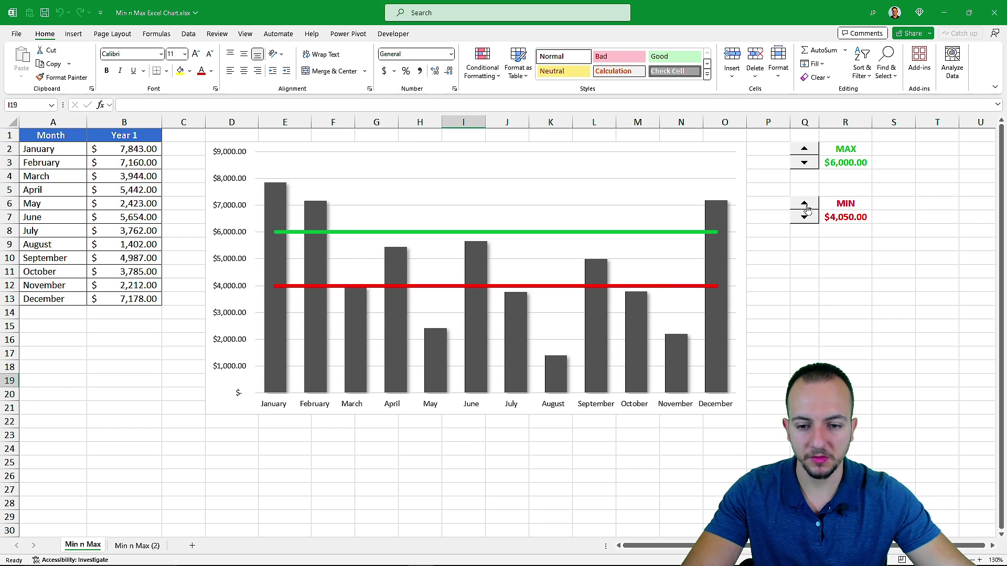
# Lower the chart's MIN limit to $3,250.00 with its spin control
pyautogui.click(805, 217)
pyautogui.click(805, 216)
pyautogui.click(805, 216)
pyautogui.click(804, 216)
pyautogui.click(804, 216)
pyautogui.click(804, 217)
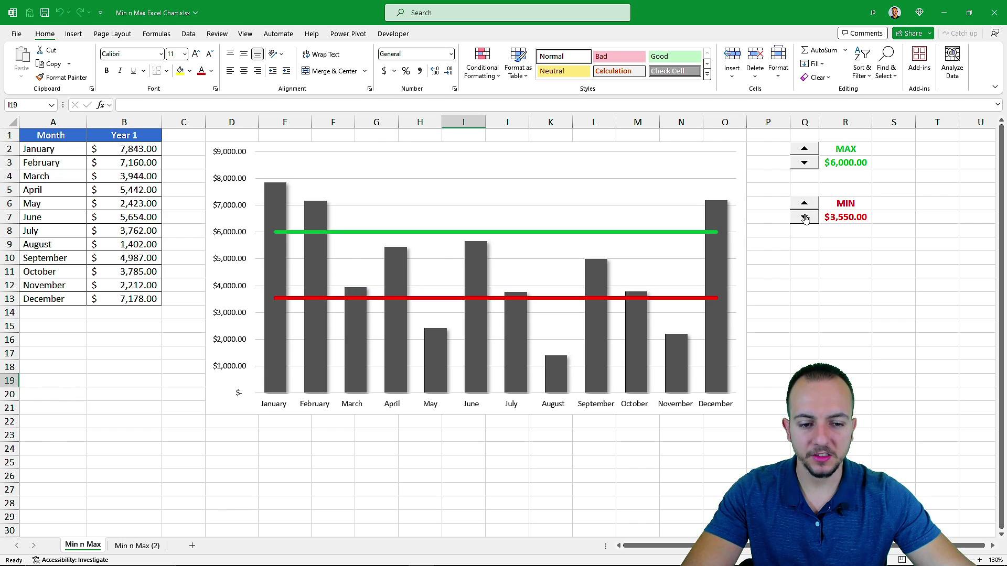
pyautogui.click(805, 217)
pyautogui.click(805, 216)
pyautogui.click(805, 216)
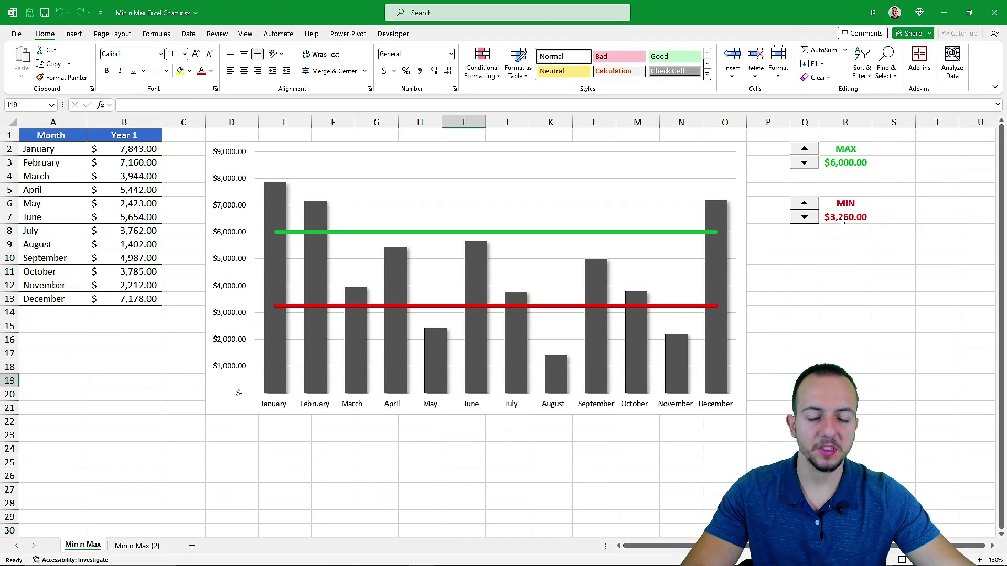
# On the Min n Max (2) sheet, insert a 2-D clustered column chart of A1:B13 and place it from row 2 starting at column F
pyautogui.hotkey('ctrl', 'pagedown')
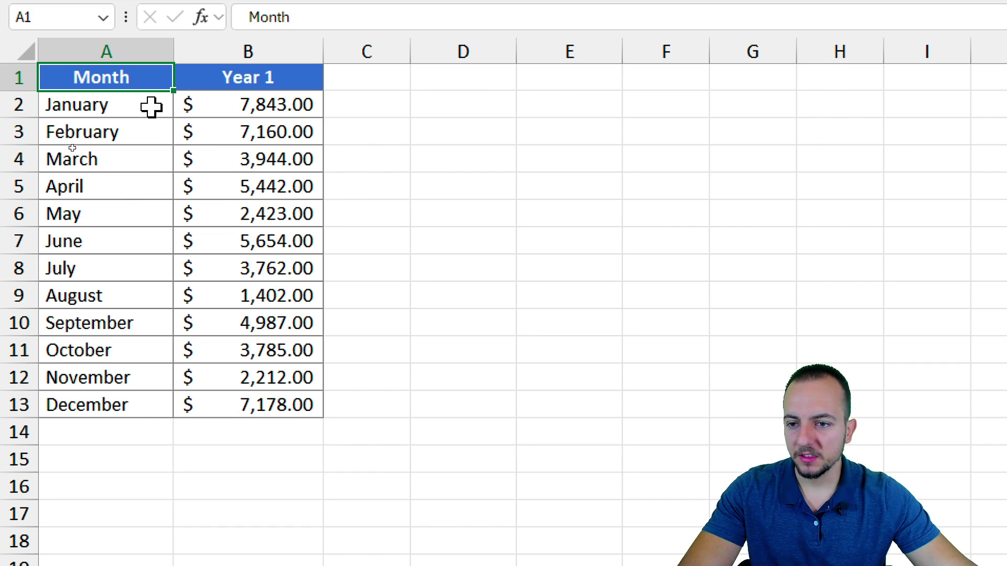
pyautogui.moveTo(132, 78); pyautogui.dragTo(225, 404)
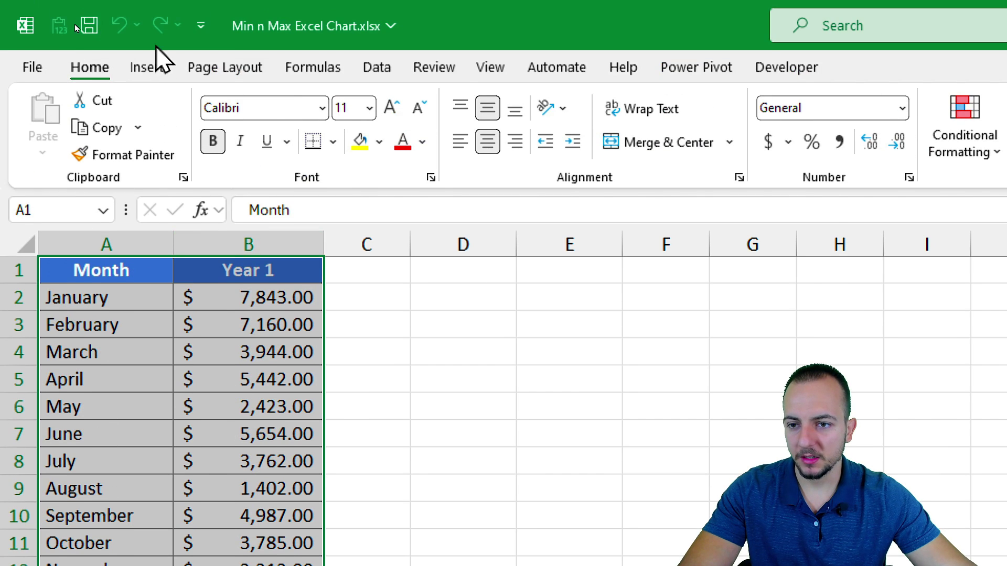
pyautogui.click(146, 58)
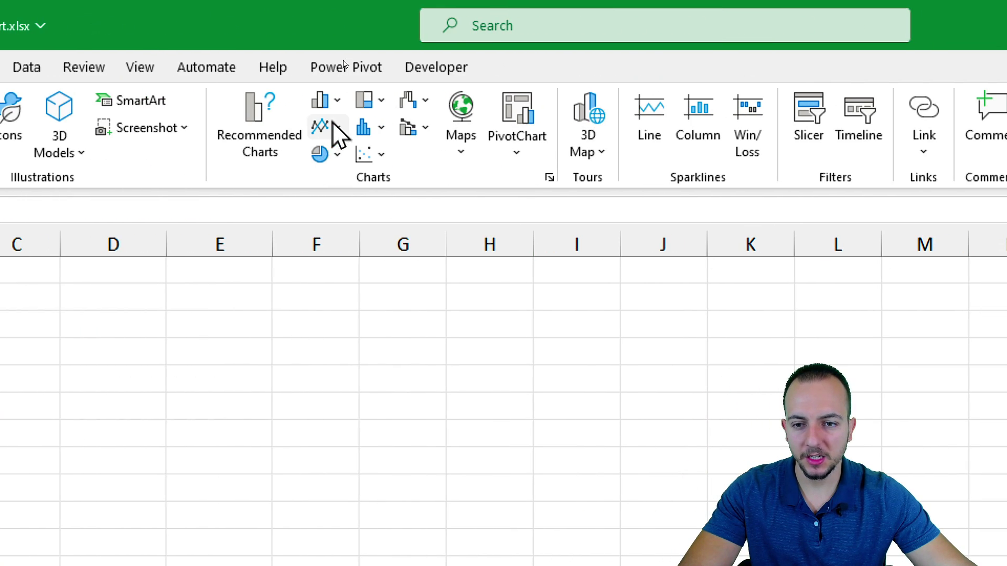
pyautogui.click(678, 101)
pyautogui.click(342, 109)
pyautogui.click(329, 128)
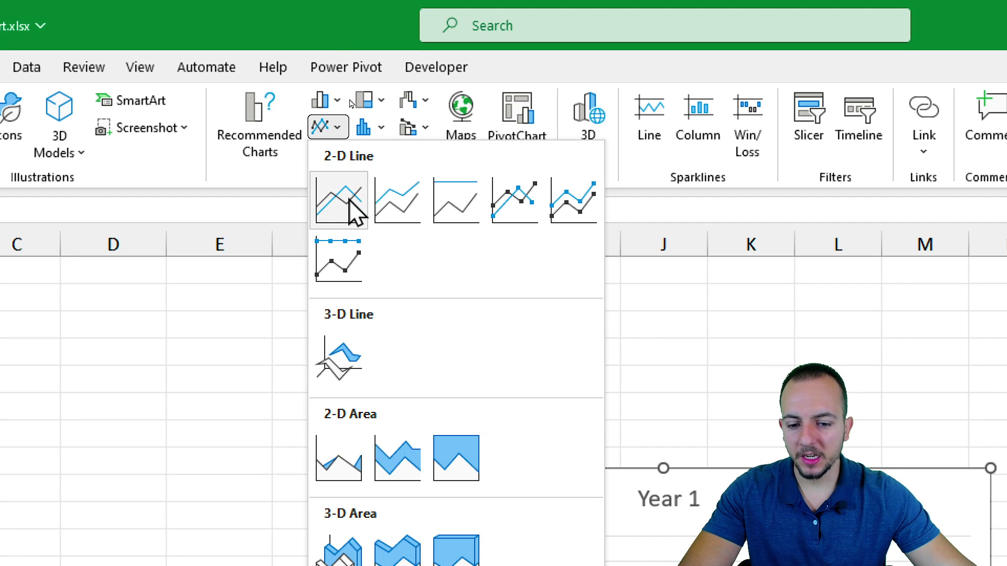
pyautogui.click(319, 103)
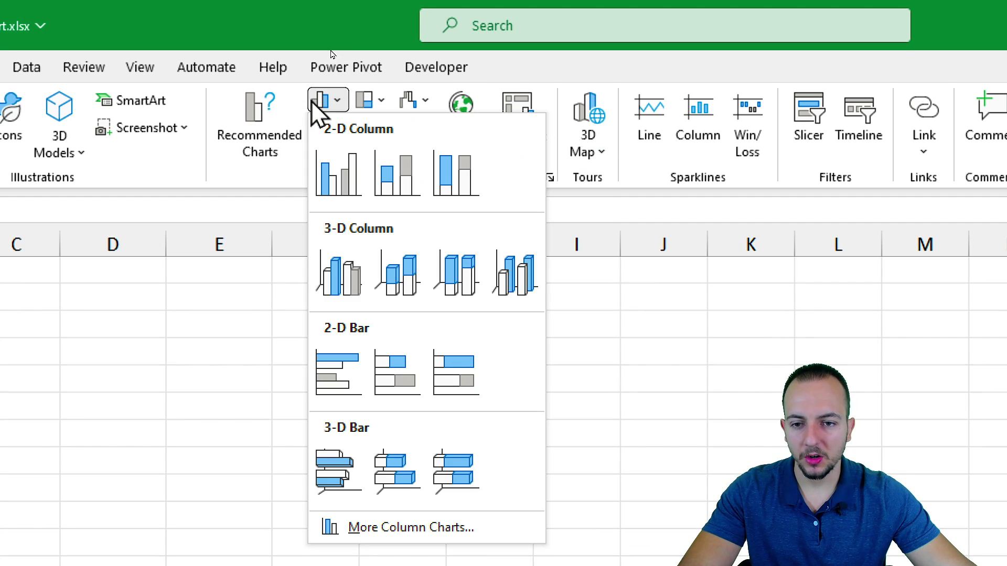
pyautogui.click(350, 176)
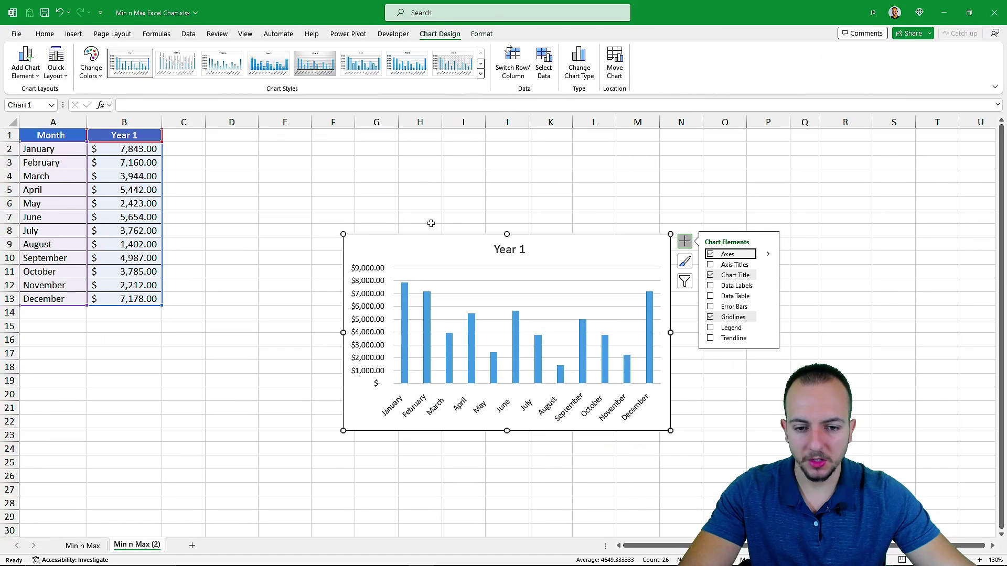
pyautogui.moveTo(423, 231); pyautogui.dragTo(386, 143)
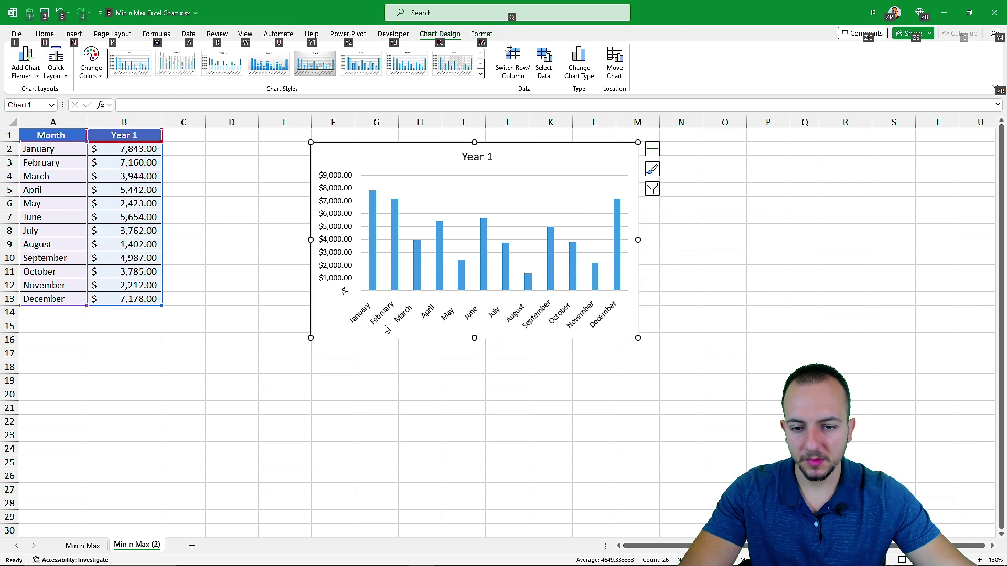
pyautogui.click(385, 366)
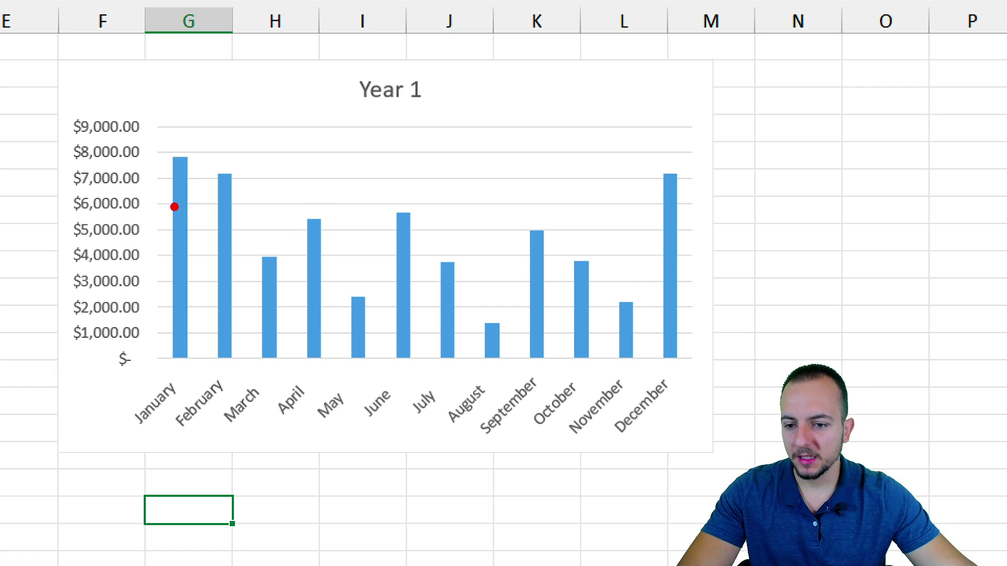
pyautogui.moveTo(157, 203); pyautogui.dragTo(739, 203)
pyautogui.moveTo(737, 187); pyautogui.dragTo(833, 119)
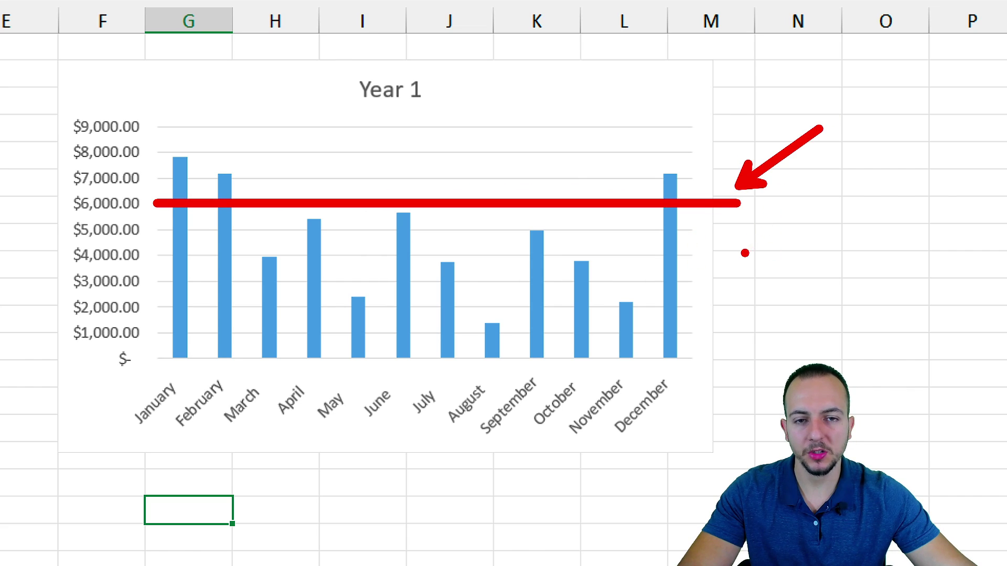
pyautogui.hotkey('ctrl', 'z')
pyautogui.moveTo(725, 184)
pyautogui.mouseDown()
pyautogui.moveTo(781, 167)
pyautogui.moveTo(812, 197)
pyautogui.moveTo(863, 202)
pyautogui.moveTo(902, 165)
pyautogui.mouseUp()
pyautogui.moveTo(897, 205)
pyautogui.mouseDown()
pyautogui.moveTo(938, 129)
pyautogui.moveTo(928, 199)
pyautogui.mouseUp()
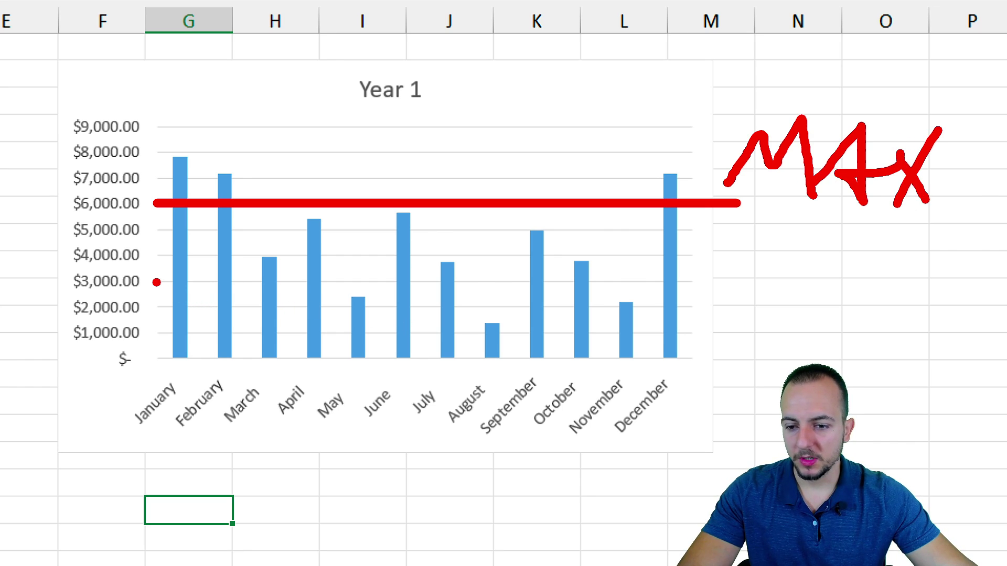
pyautogui.moveTo(156, 282); pyautogui.dragTo(744, 281)
pyautogui.moveTo(770, 300); pyautogui.dragTo(863, 283)
pyautogui.moveTo(876, 259); pyautogui.dragTo(877, 288)
pyautogui.moveTo(902, 285); pyautogui.dragTo(950, 235)
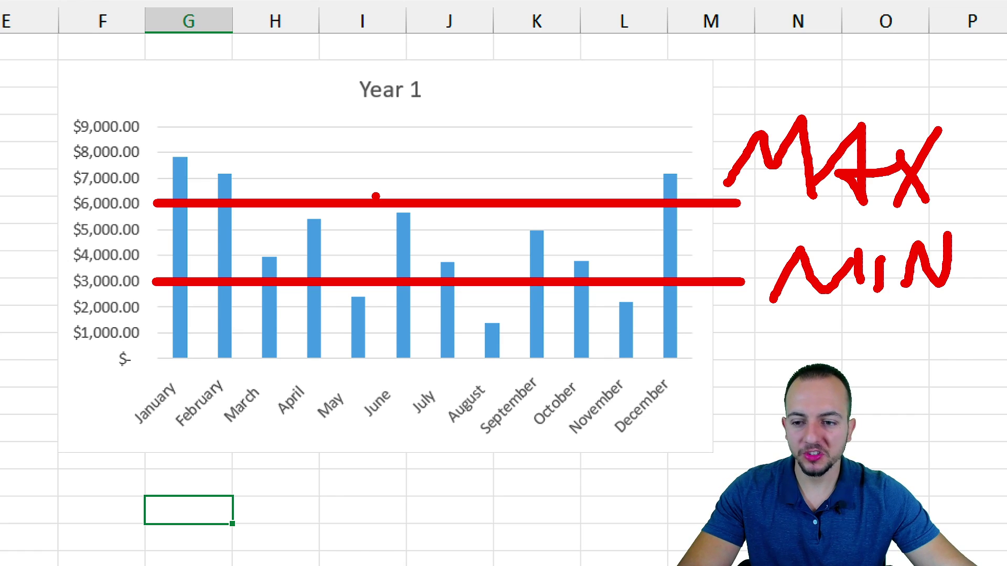
pyautogui.press('Escape')
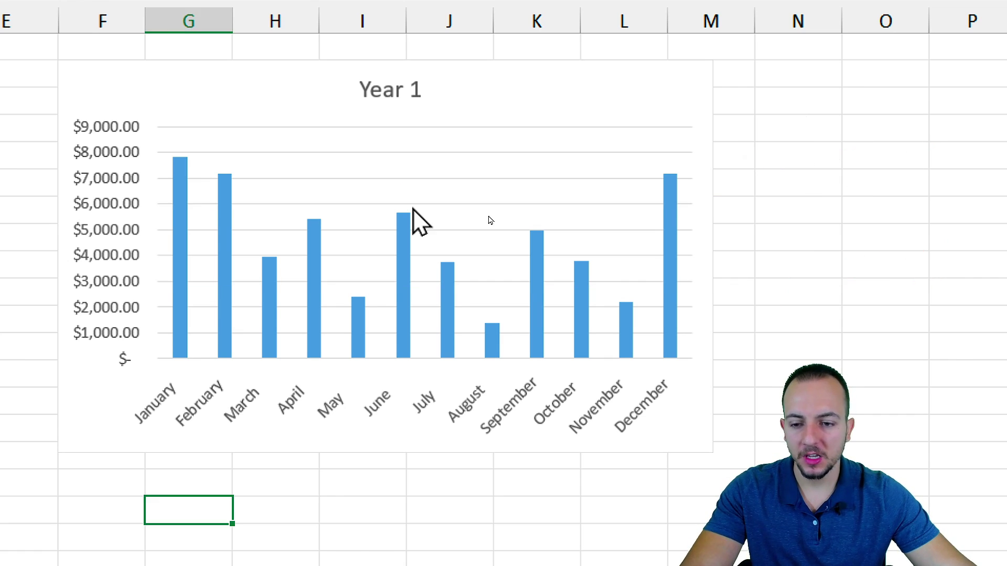
# Enter the maximum value 6000 in cell D2, beside the January row
pyautogui.hscroll(-5, 126, 259)
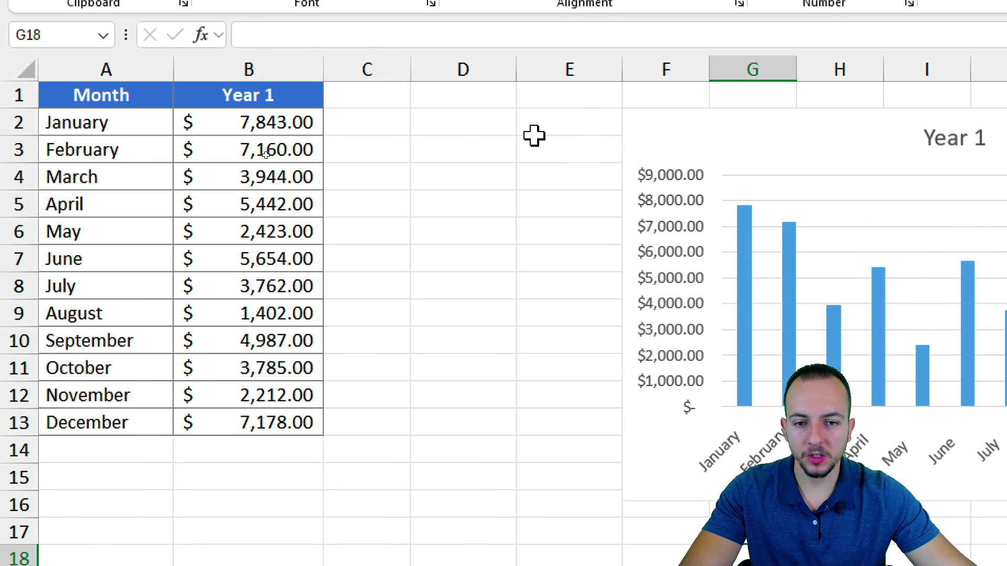
pyautogui.moveTo(427, 130); pyautogui.dragTo(465, 424)
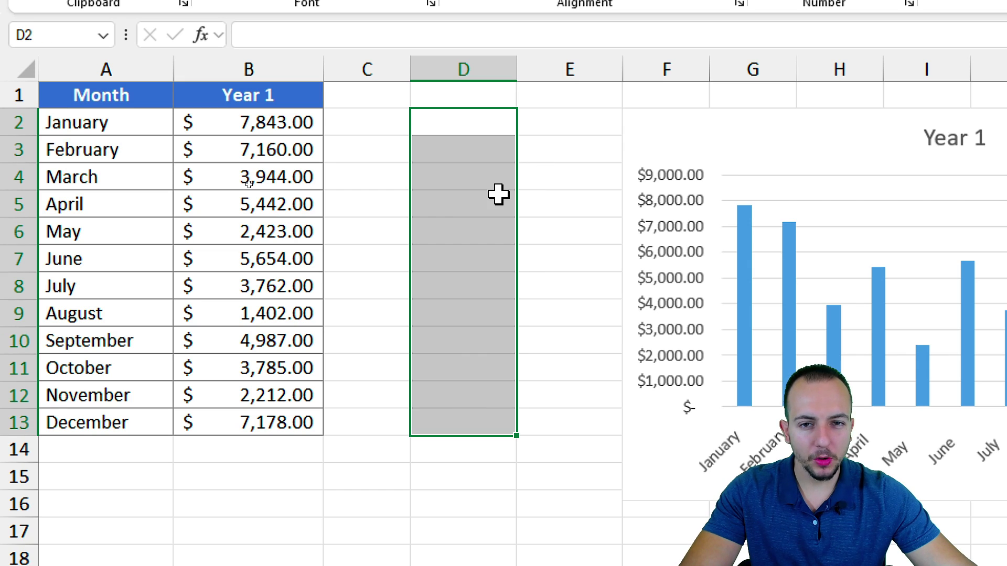
pyautogui.moveTo(471, 126); pyautogui.dragTo(438, 409)
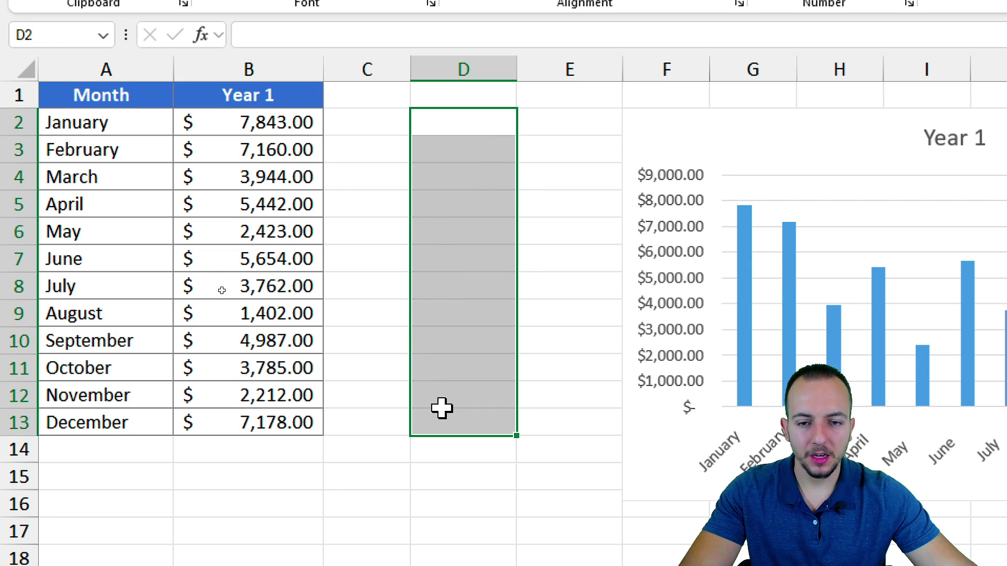
pyautogui.click(488, 123)
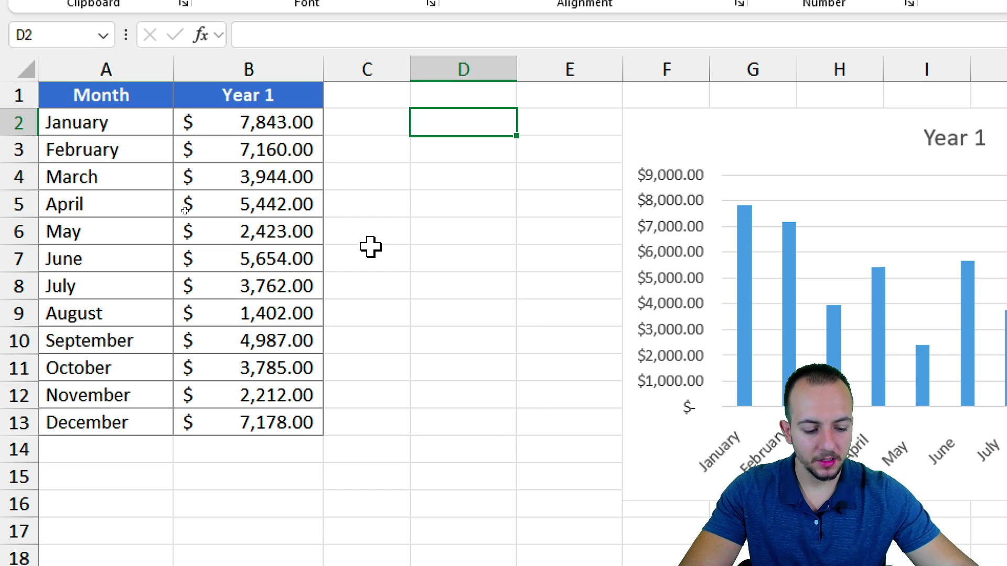
pyautogui.write('6000')
pyautogui.press('Return')
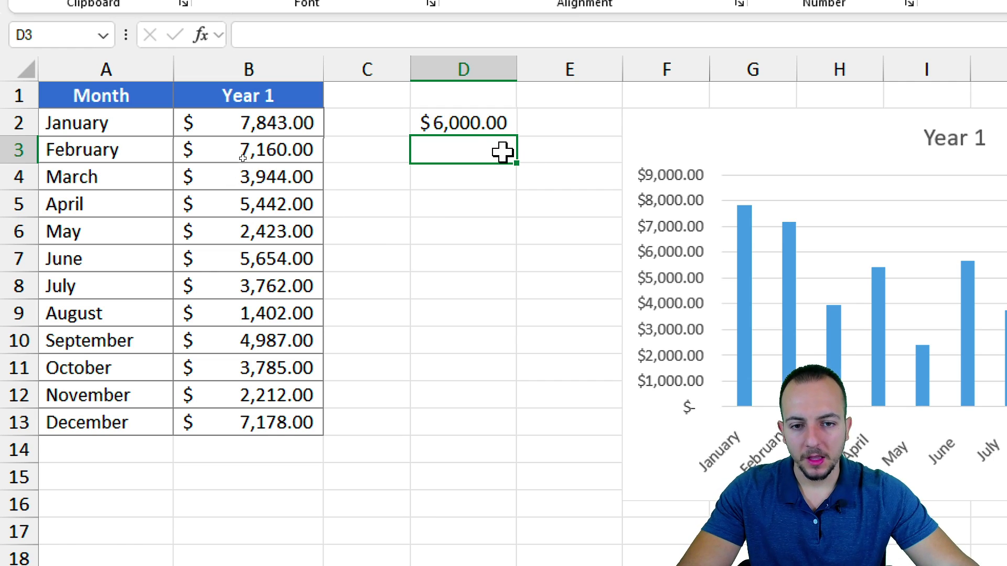
# Fill the 6000 value from D2 down through D13
pyautogui.click(463, 124)
pyautogui.moveTo(525, 123)
pyautogui.mouseDown()
pyautogui.moveTo(543, 137)
pyautogui.moveTo(519, 123)
pyautogui.mouseUp()
pyautogui.moveTo(530, 157); pyautogui.dragTo(530, 191)
pyautogui.moveTo(517, 169); pyautogui.dragTo(544, 170)
pyautogui.moveTo(519, 140); pyautogui.dragTo(480, 429)
pyautogui.click(466, 142)
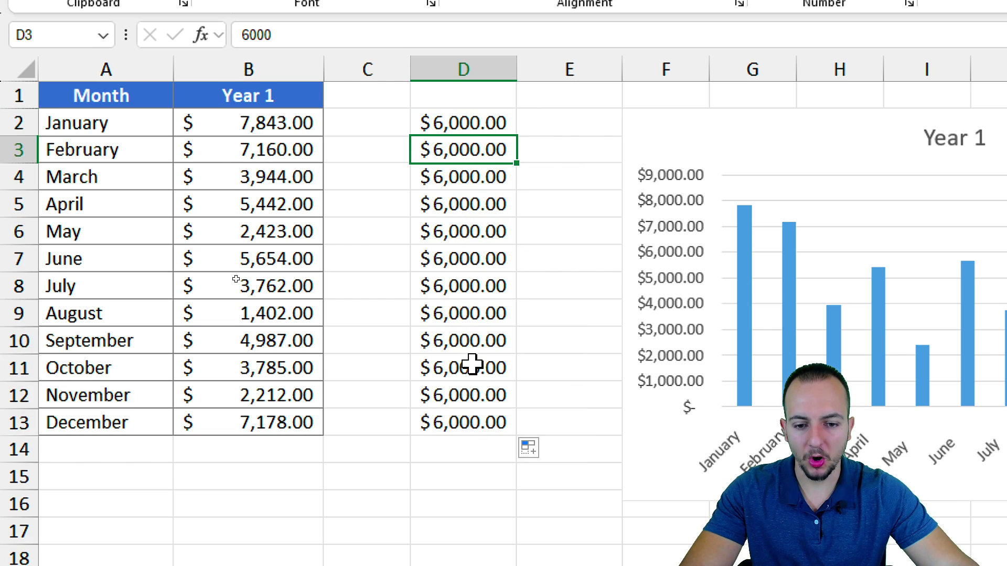
# Enter the minimum value 3000 in cell E2
pyautogui.click(548, 123)
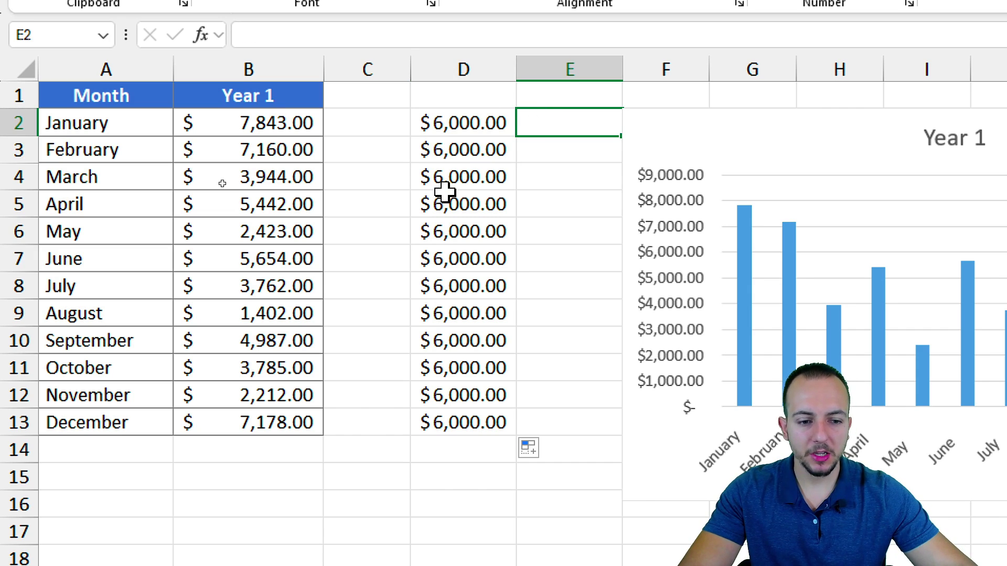
pyautogui.write('3000')
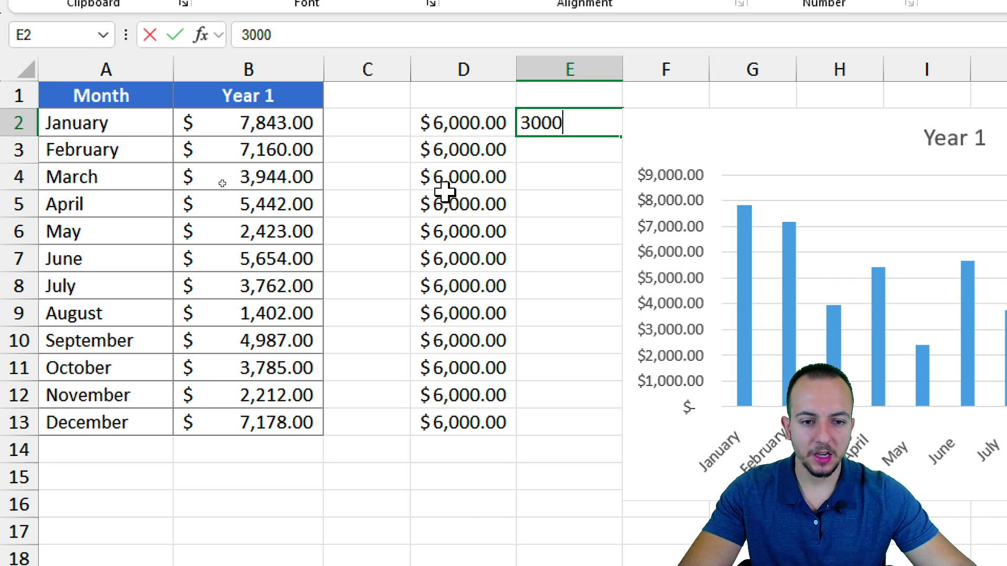
pyautogui.hotkey('ctrl', 'Return')
pyautogui.press('Return')
pyautogui.click(603, 132)
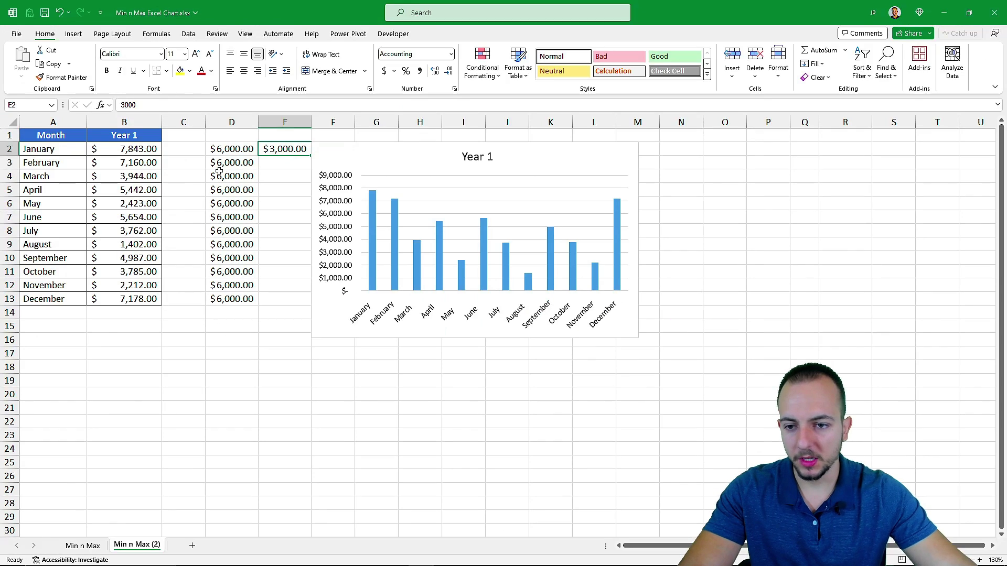
# Fill the 3000 value from E2 down through E13
pyautogui.hotkey('shift', 'Down')
pyautogui.hotkey('shift', 'Down')
pyautogui.hotkey('shift', 'Down')
pyautogui.hotkey('shift', 'Down')
pyautogui.hotkey('shift', 'Down')
pyautogui.hotkey('shift', 'Down')
pyautogui.hotkey('shift', 'Down')
pyautogui.hotkey('shift', 'Down')
pyautogui.hotkey('shift', 'Down')
pyautogui.hotkey('shift', 'Down')
pyautogui.hotkey('shift', 'Down')
pyautogui.hotkey('ctrl', 'd')
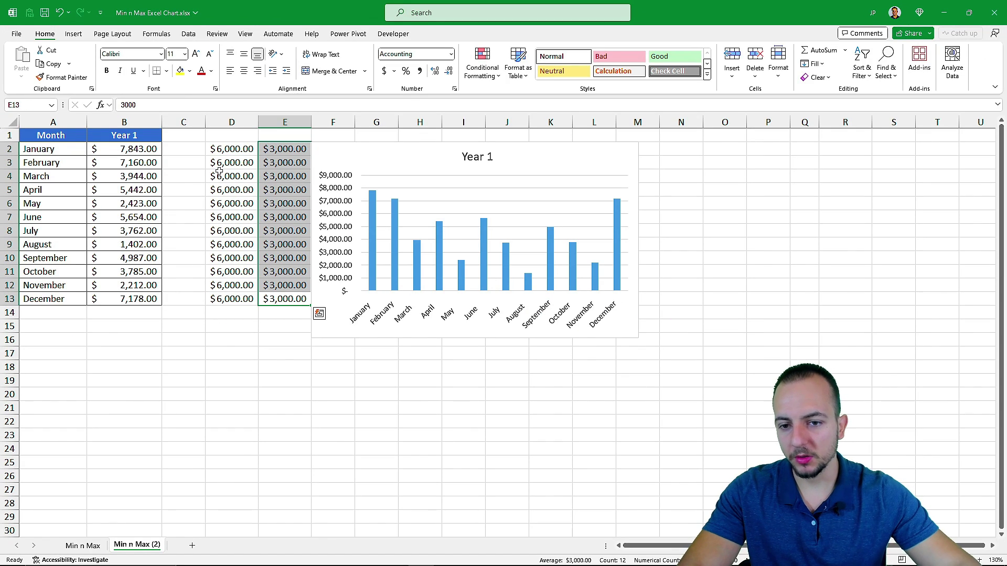
pyautogui.click(285, 217)
pyautogui.click(370, 391)
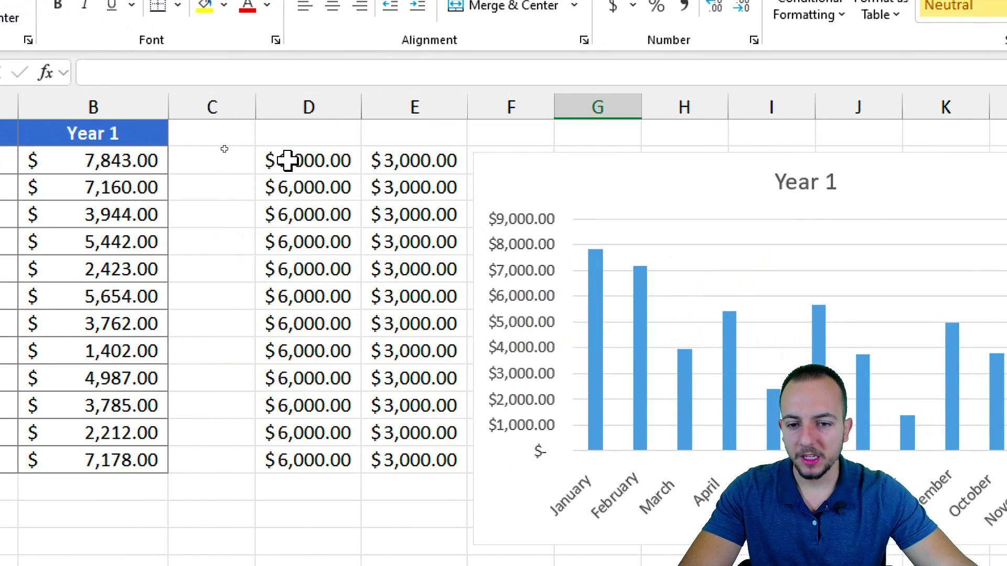
pyautogui.moveTo(222, 148); pyautogui.dragTo(231, 306)
pyautogui.click(415, 162)
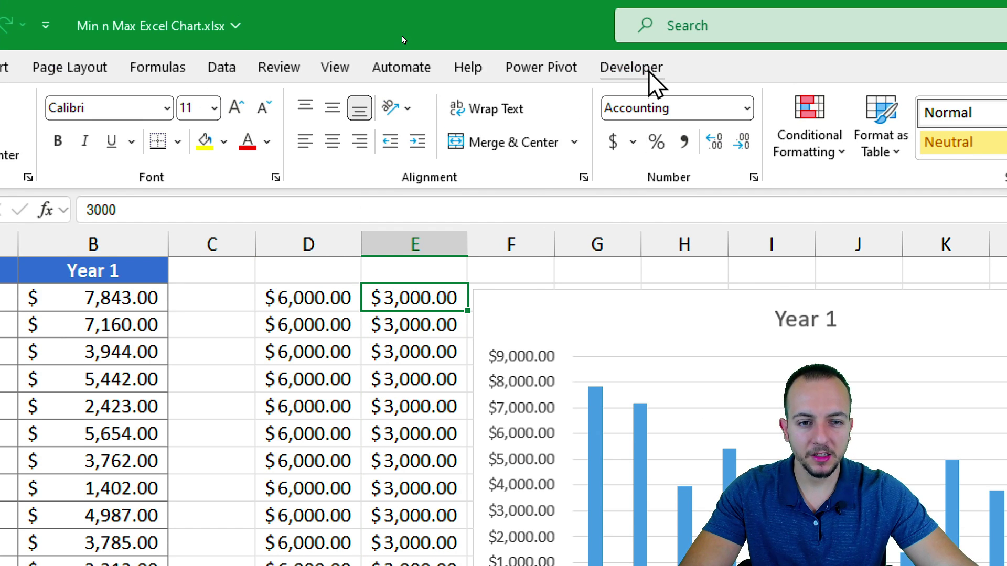
pyautogui.click(637, 71)
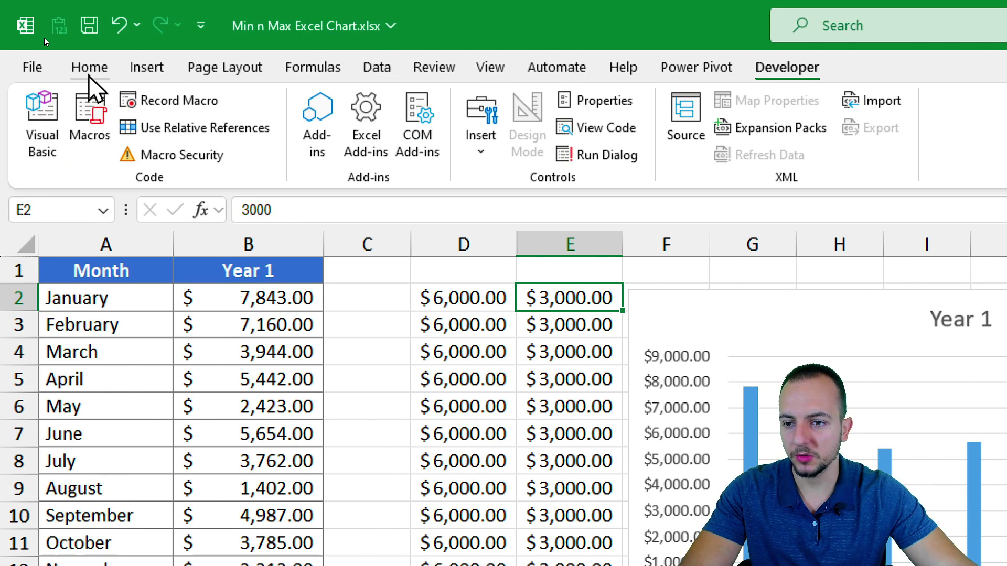
pyautogui.click(90, 68)
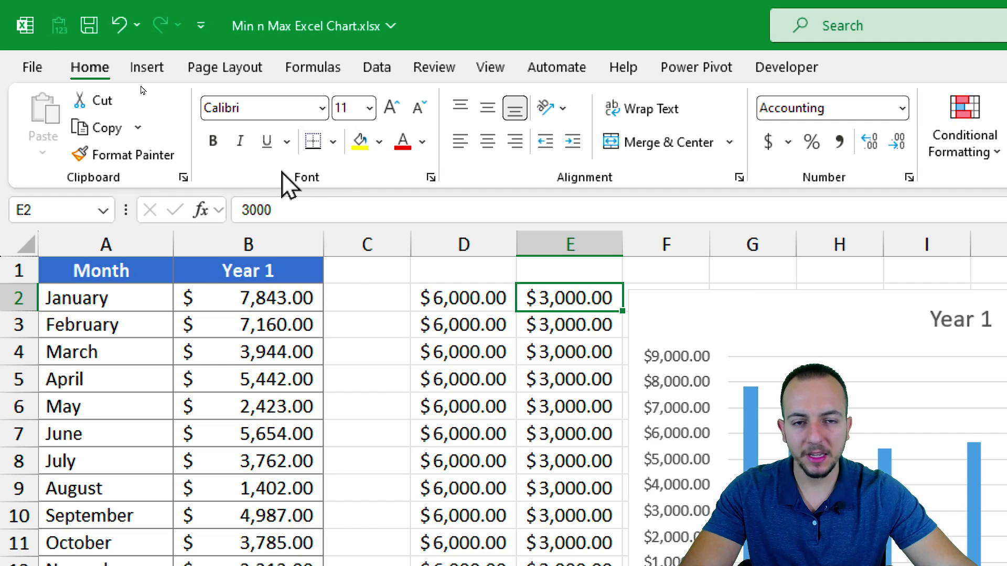
# Add the Developer tab from the Main Tabs commands to the ribbon
pyautogui.rightClick(260, 181)
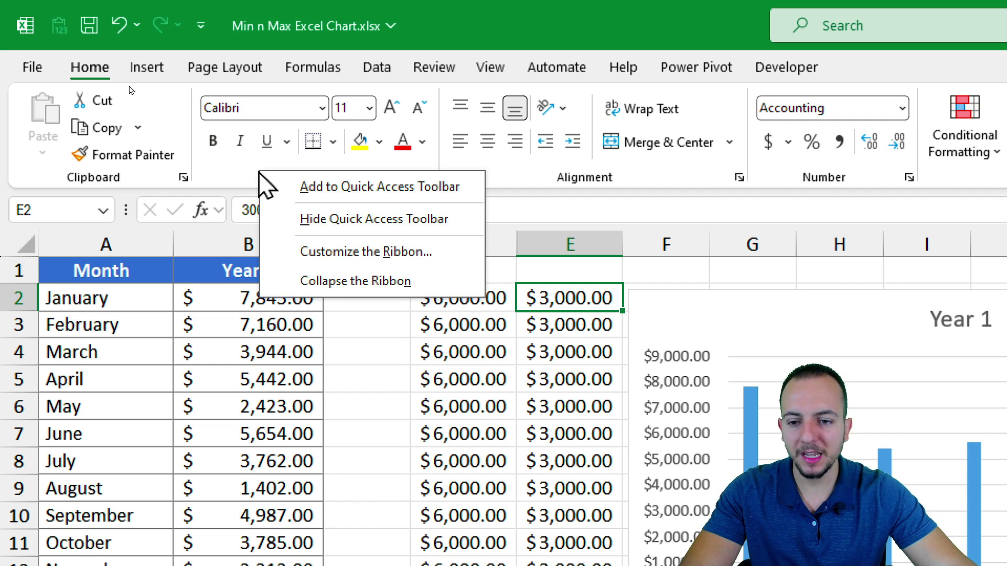
pyautogui.click(365, 262)
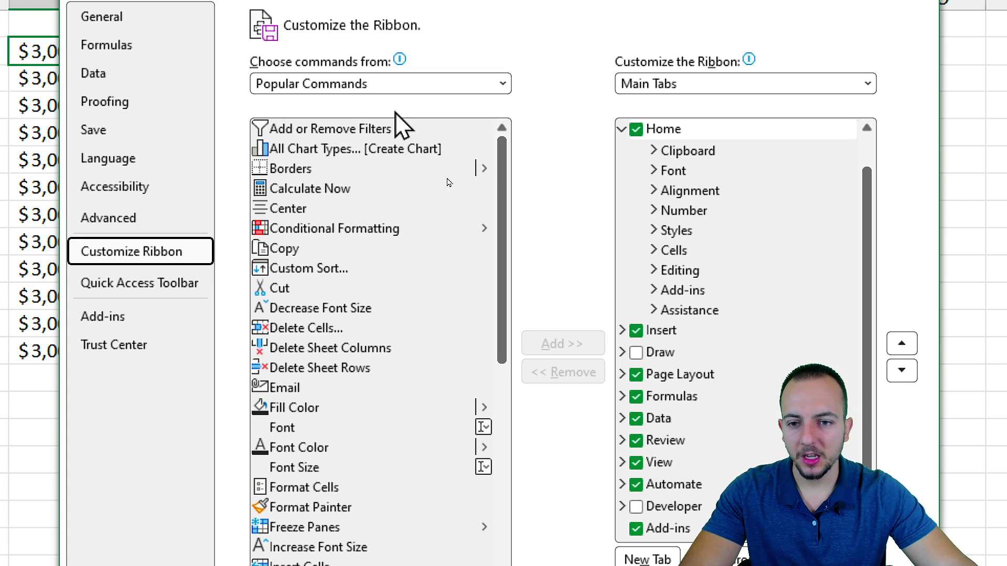
pyautogui.click(313, 92)
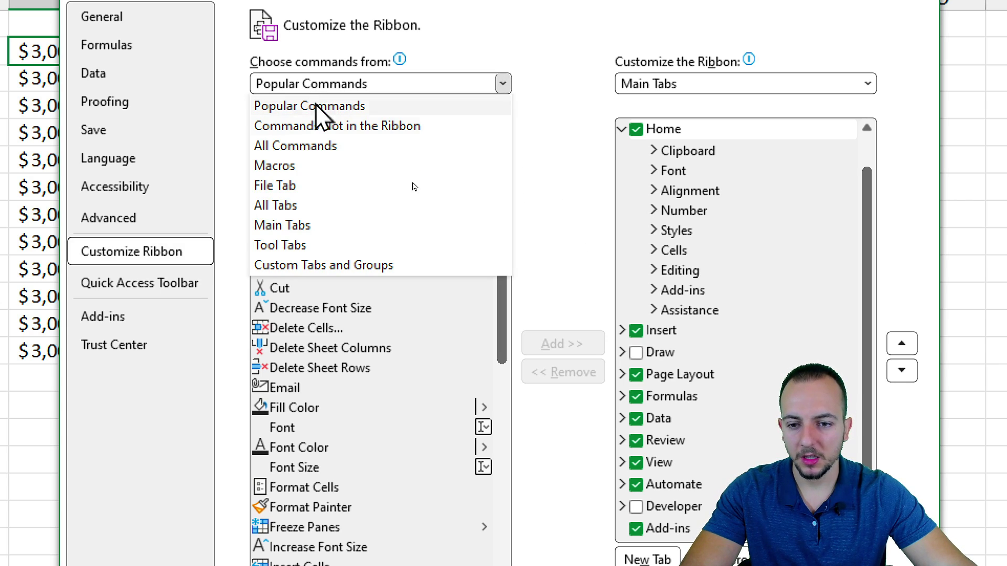
pyautogui.click(297, 231)
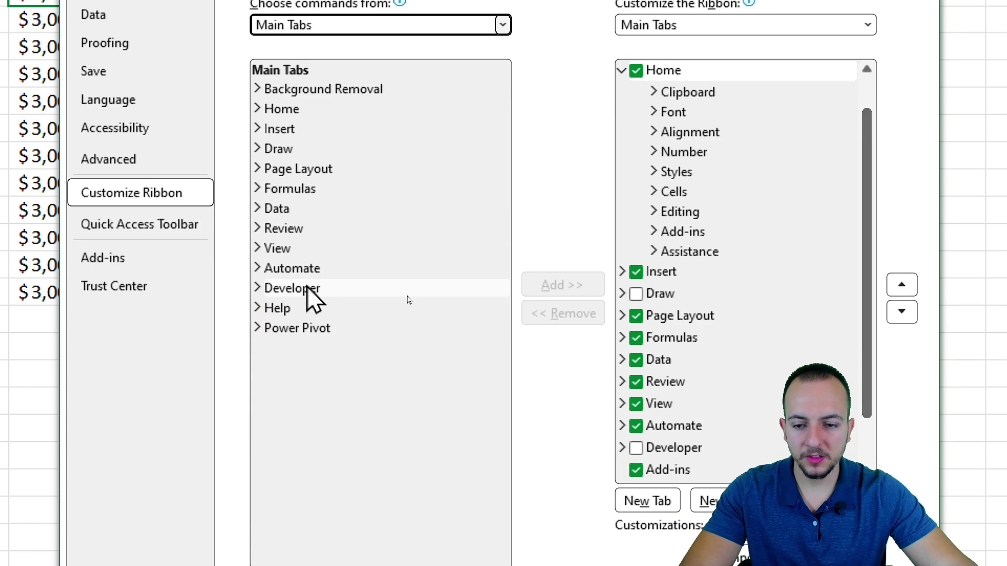
pyautogui.click(304, 288)
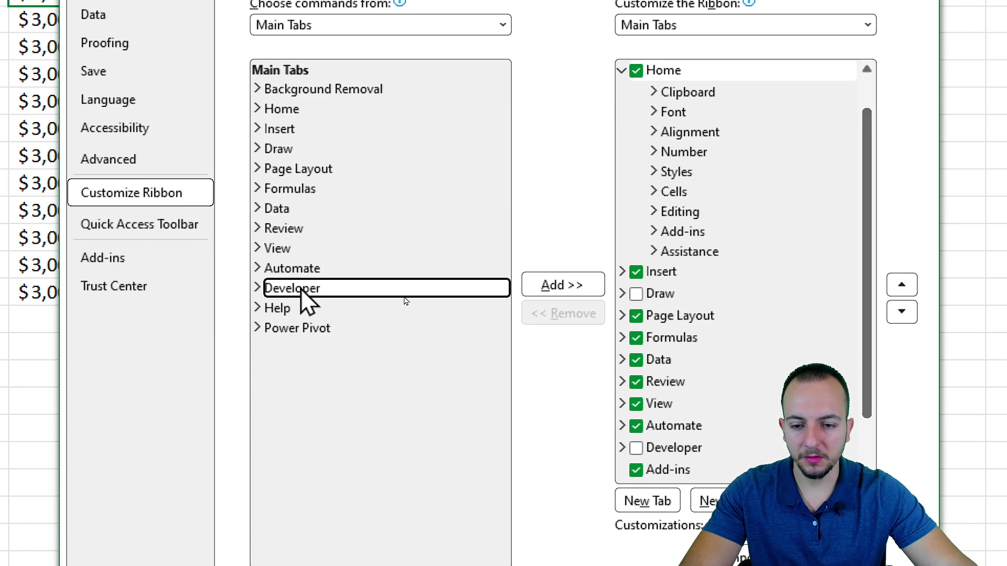
pyautogui.click(574, 290)
pyautogui.click(602, 343)
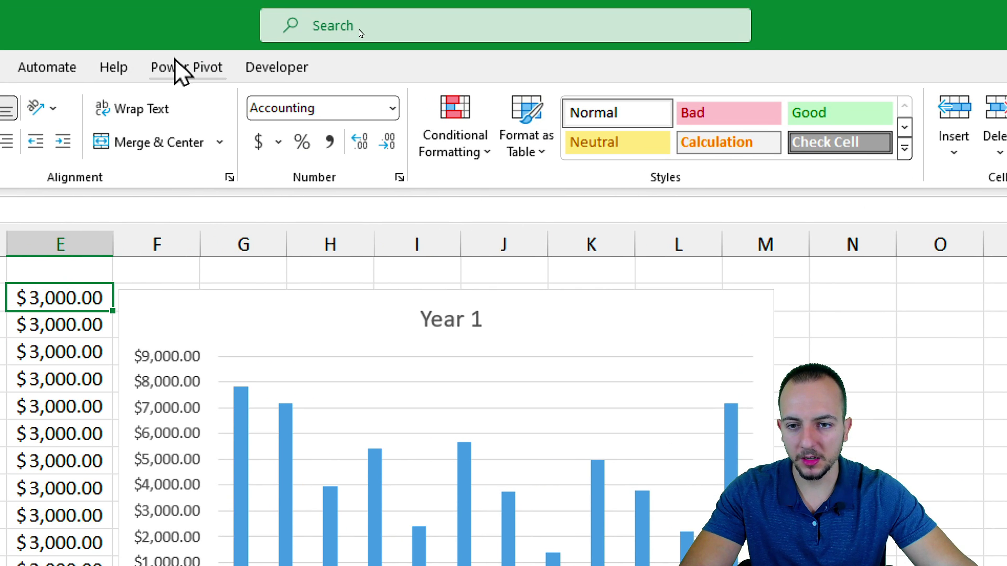
# Insert a form-control spin button covering cells Q2 and Q3, beside the chart
pyautogui.click(294, 74)
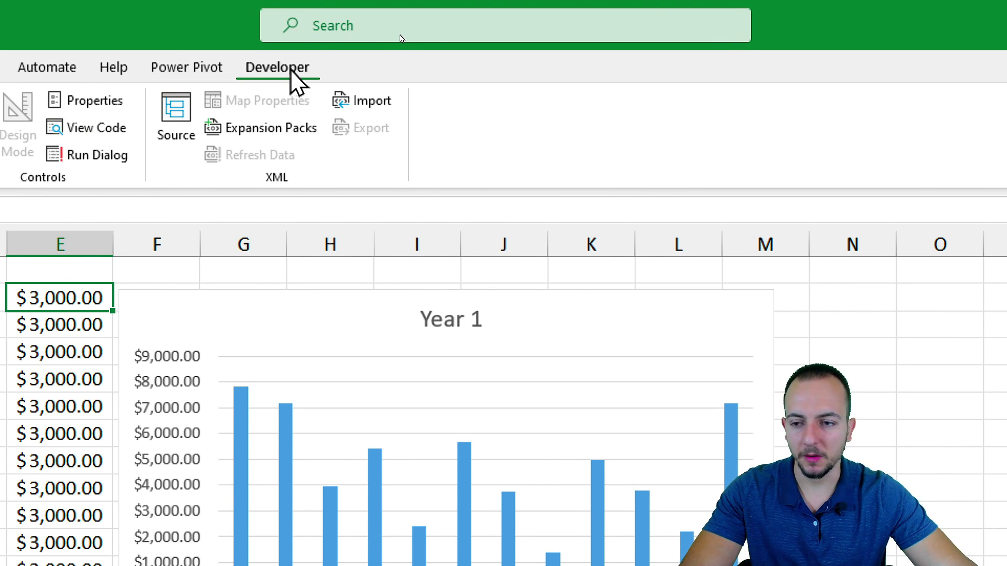
pyautogui.click(268, 158)
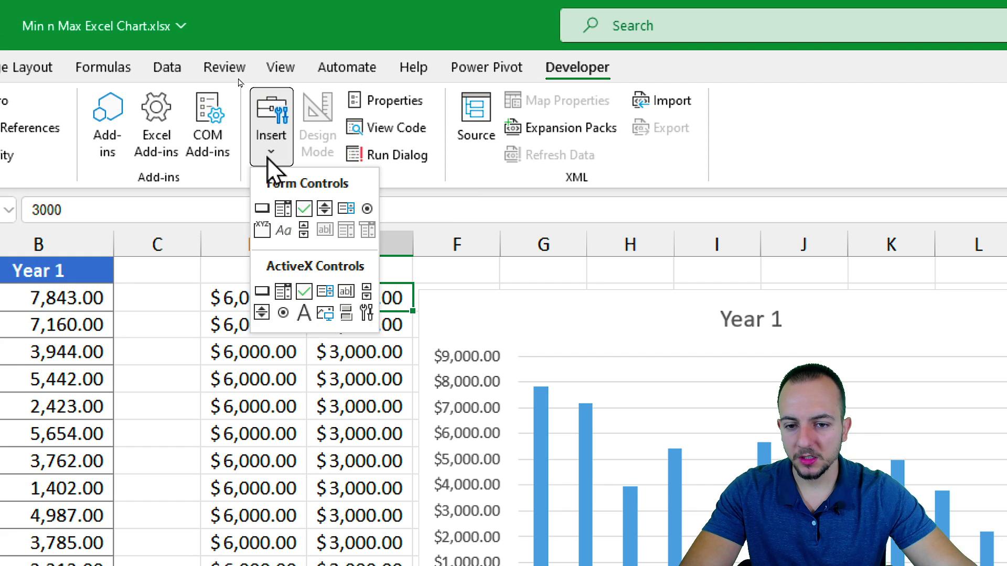
pyautogui.click(273, 146)
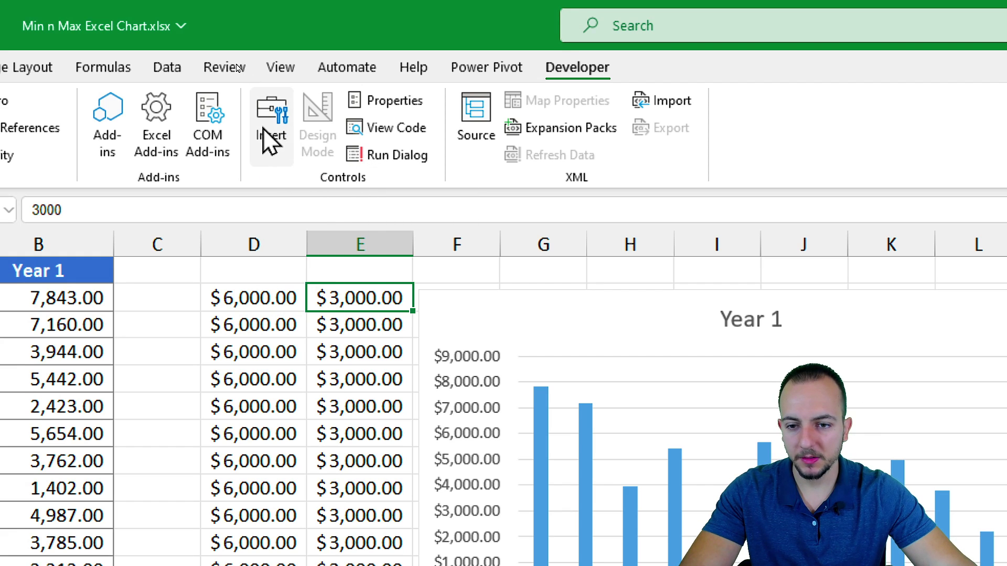
pyautogui.click(270, 126)
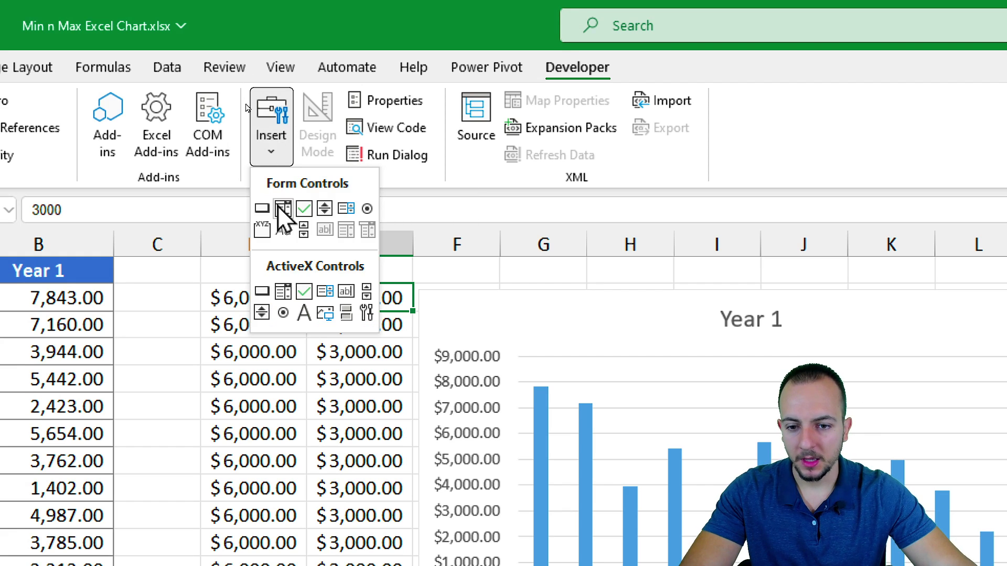
pyautogui.click(324, 209)
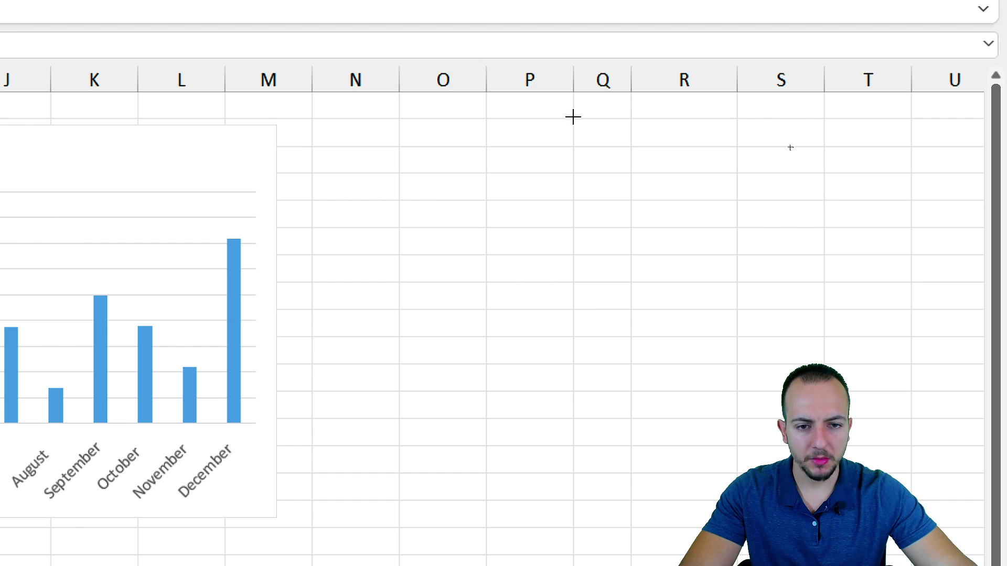
pyautogui.moveTo(573, 116); pyautogui.dragTo(624, 178)
pyautogui.click(584, 260)
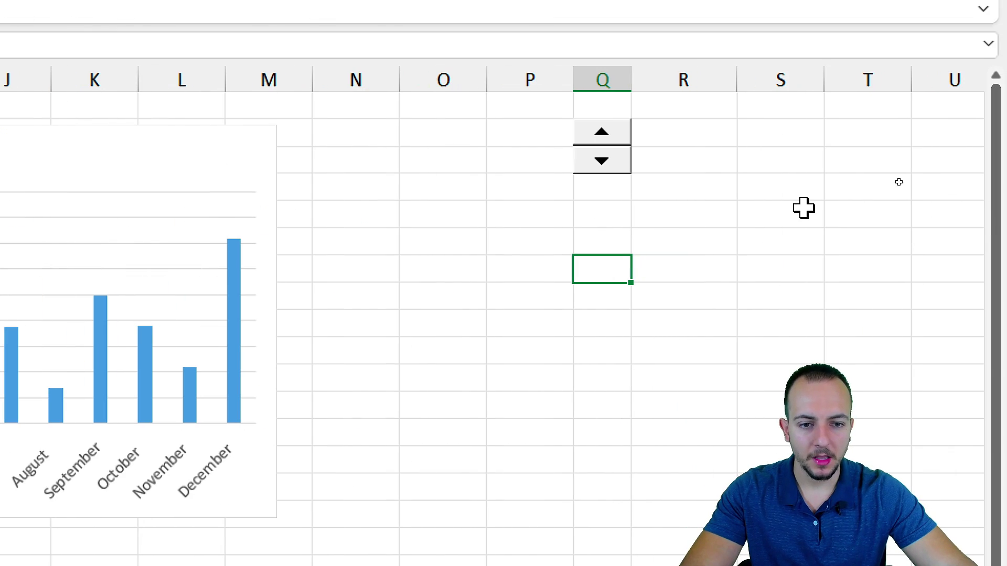
# Open the spin button's control settings and set its incremental change to 50
pyautogui.click(617, 166)
pyautogui.rightClick(618, 160)
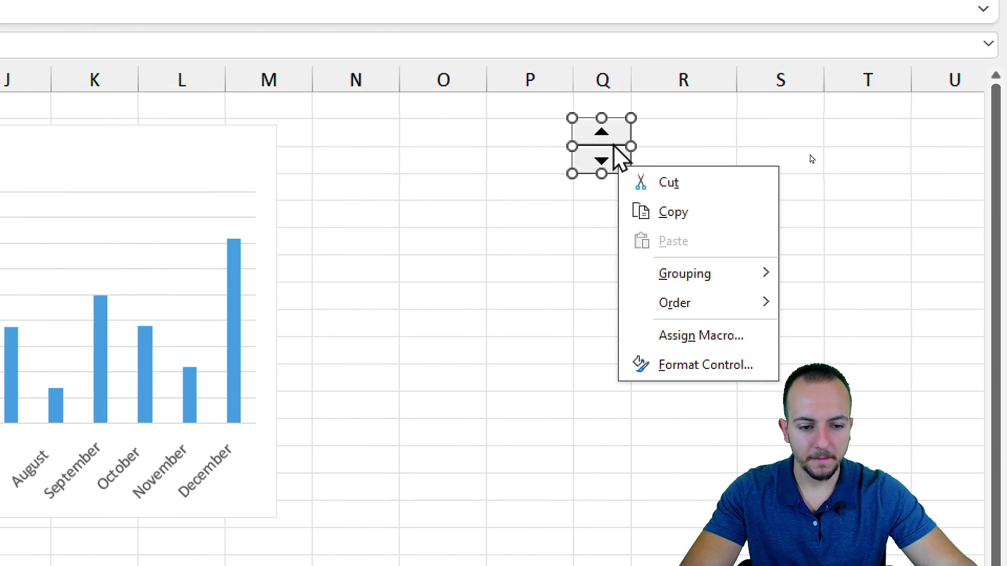
pyautogui.click(662, 369)
pyautogui.moveTo(131, 253); pyautogui.dragTo(622, 236)
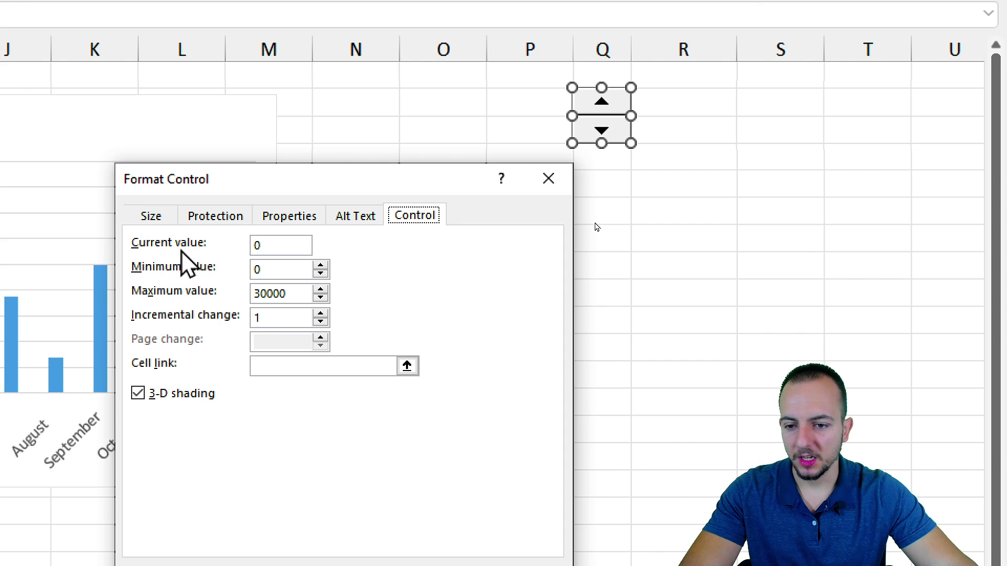
pyautogui.click(265, 245)
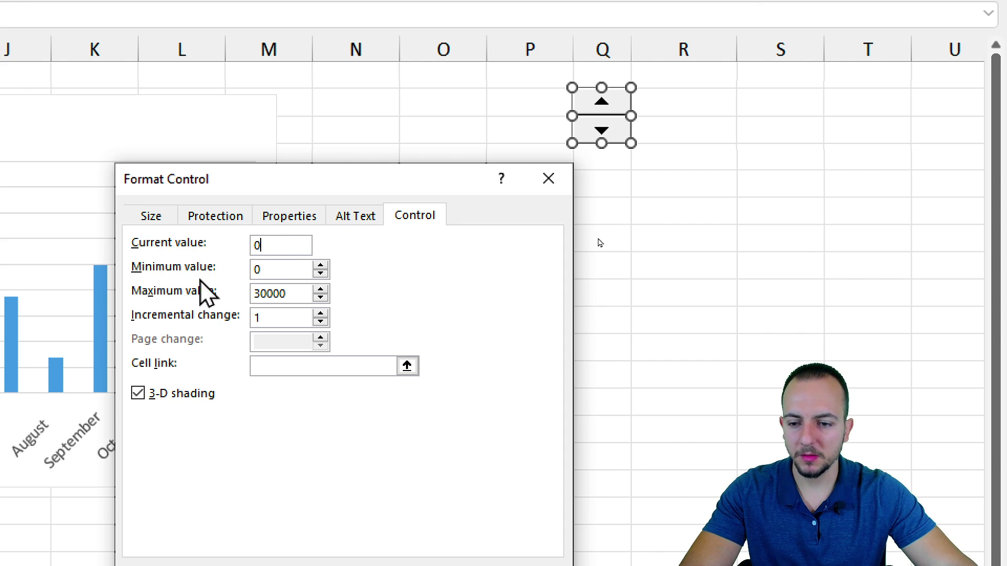
pyautogui.press('Tab')
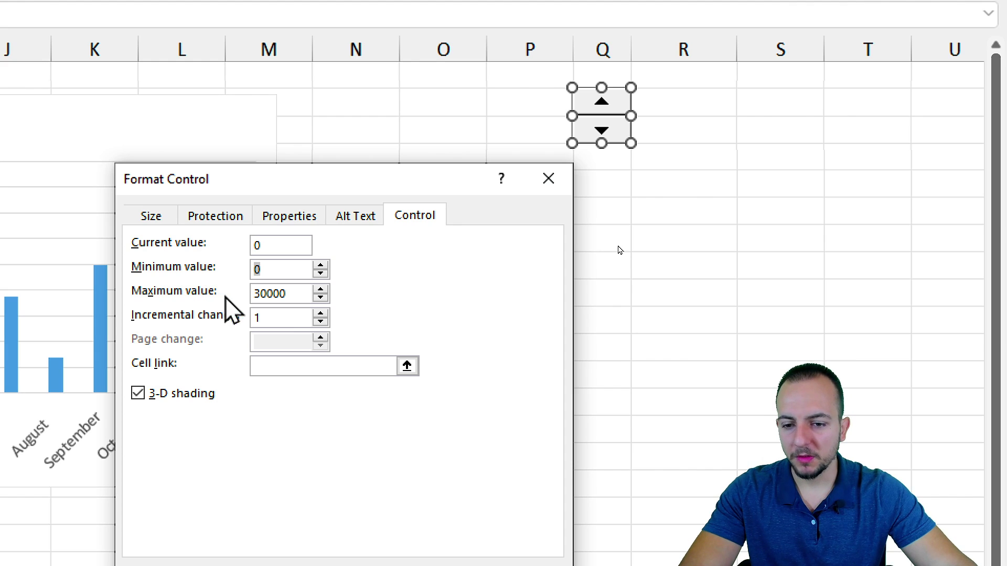
pyautogui.hotkey('ctrl', '2')
pyautogui.moveTo(237, 277)
pyautogui.mouseDown()
pyautogui.moveTo(302, 313)
pyautogui.moveTo(427, 271)
pyautogui.mouseUp()
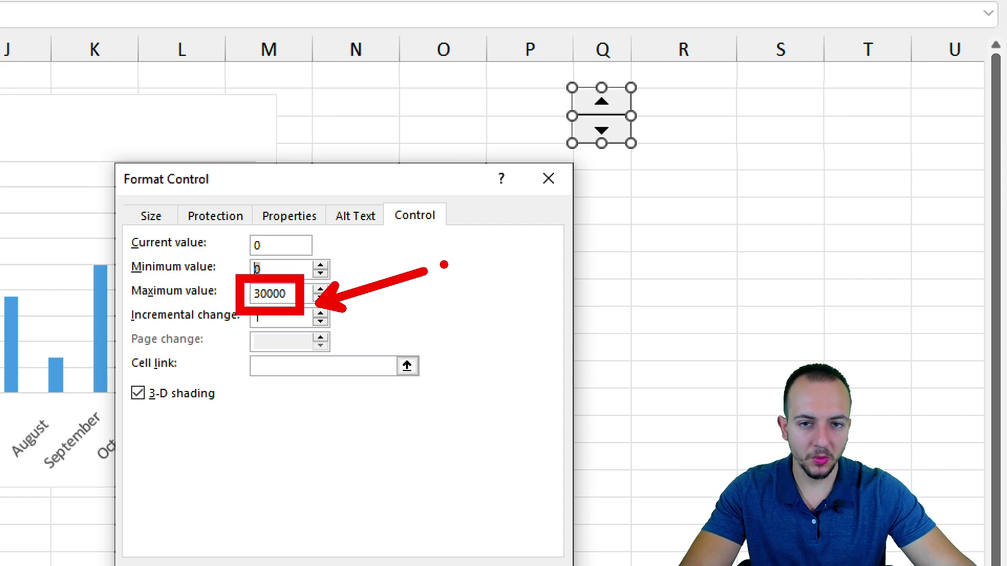
pyautogui.moveTo(638, 35)
pyautogui.mouseDown()
pyautogui.moveTo(619, 30)
pyautogui.moveTo(642, 42)
pyautogui.mouseUp()
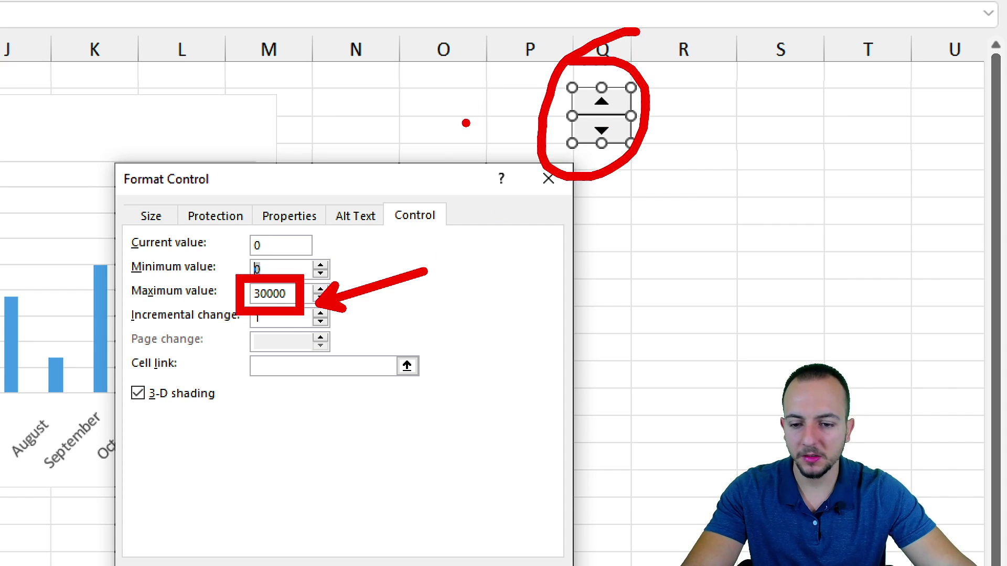
pyautogui.press('Escape')
pyautogui.moveTo(283, 325); pyautogui.dragTo(220, 325)
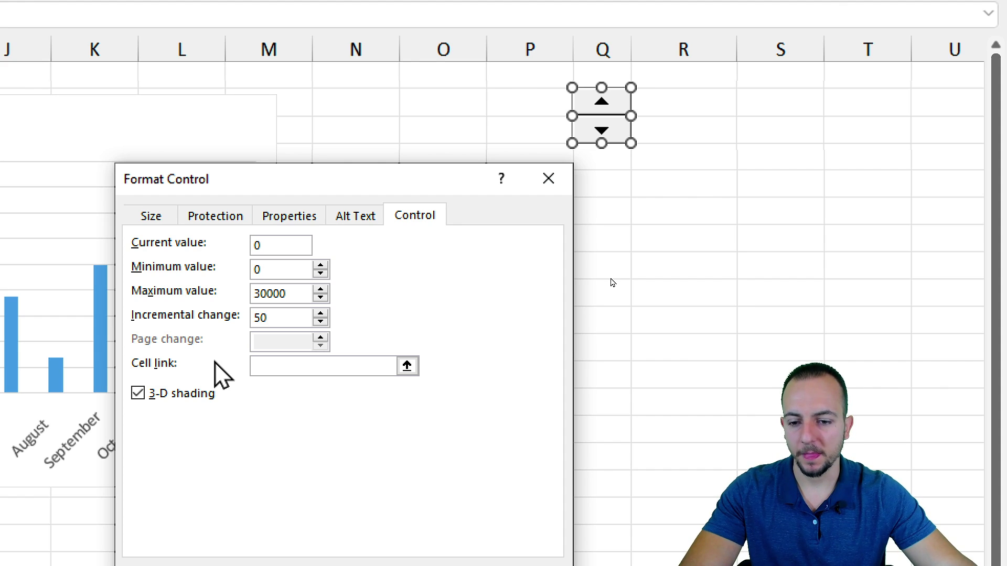
pyautogui.moveTo(281, 317); pyautogui.dragTo(238, 317)
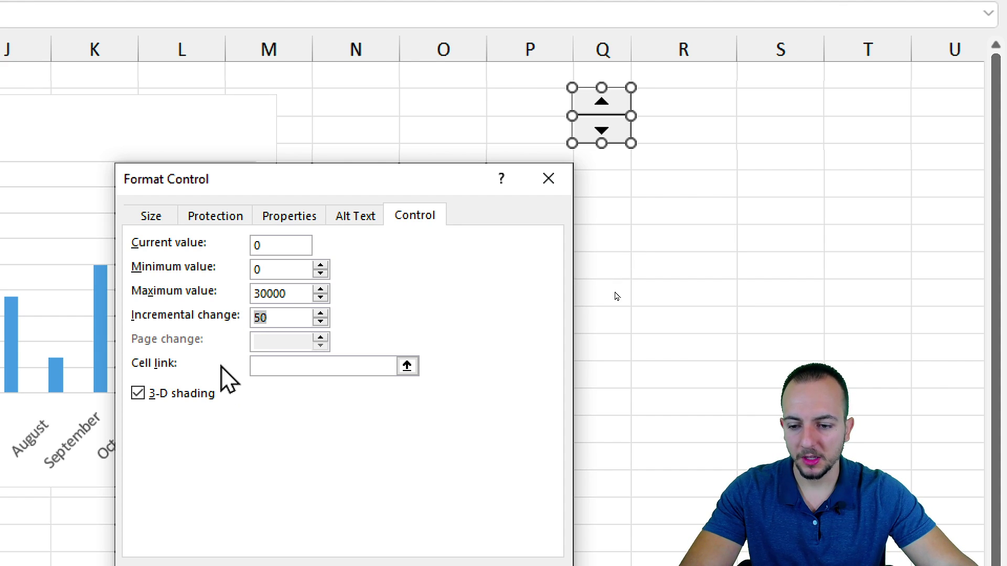
# Link the spin button to cell R3 and apply the control settings
pyautogui.click(408, 366)
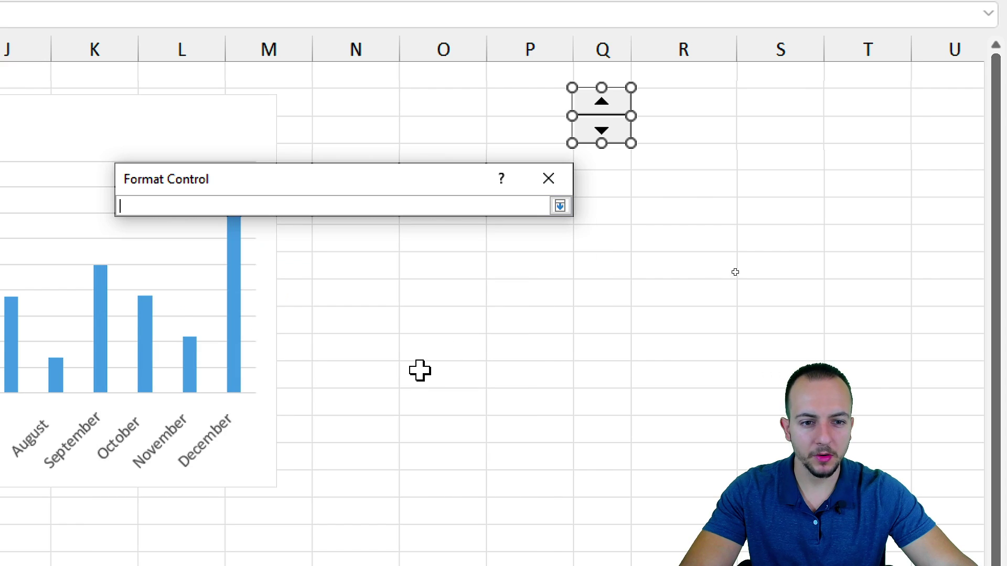
pyautogui.click(688, 137)
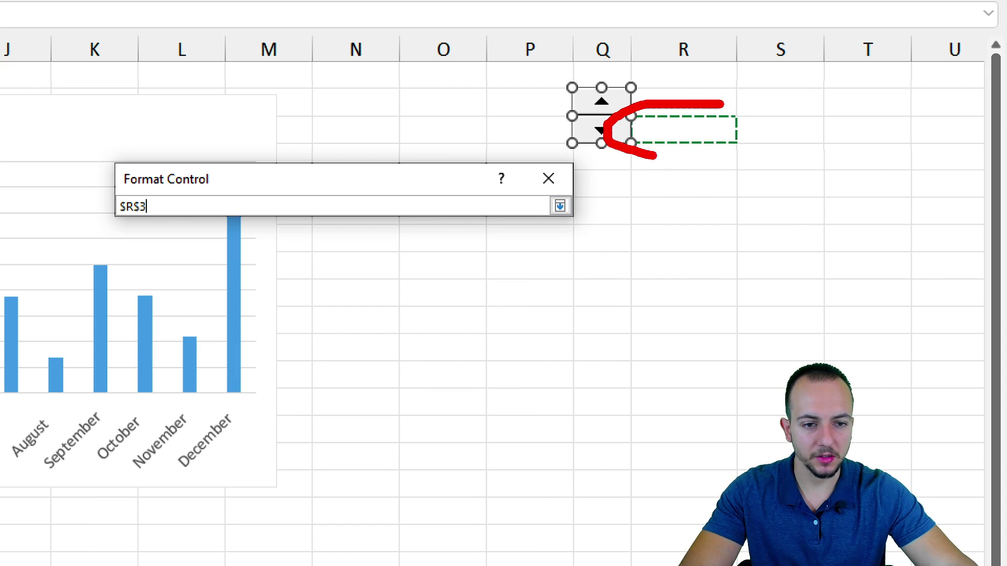
pyautogui.click(560, 206)
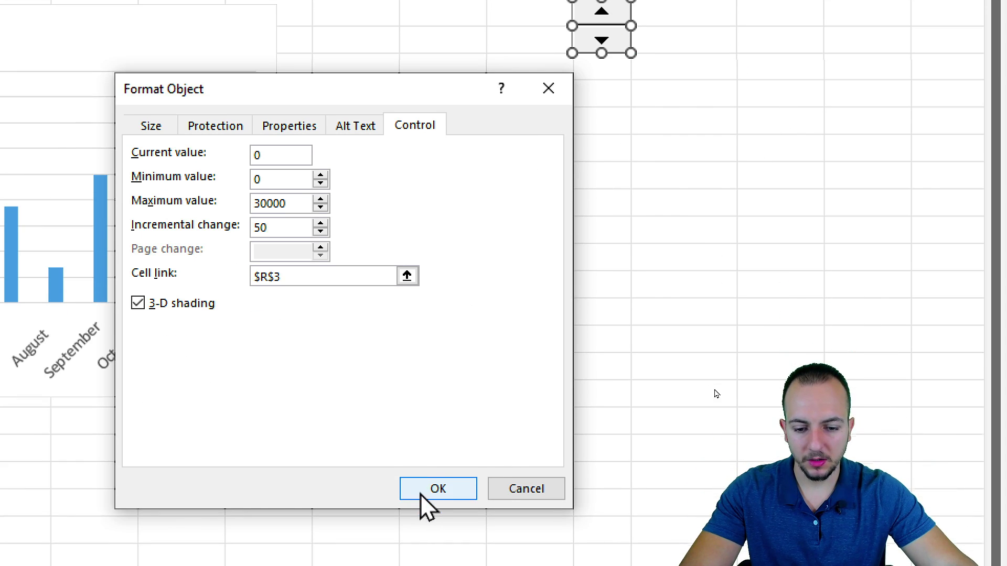
pyautogui.click(437, 489)
pyautogui.click(734, 235)
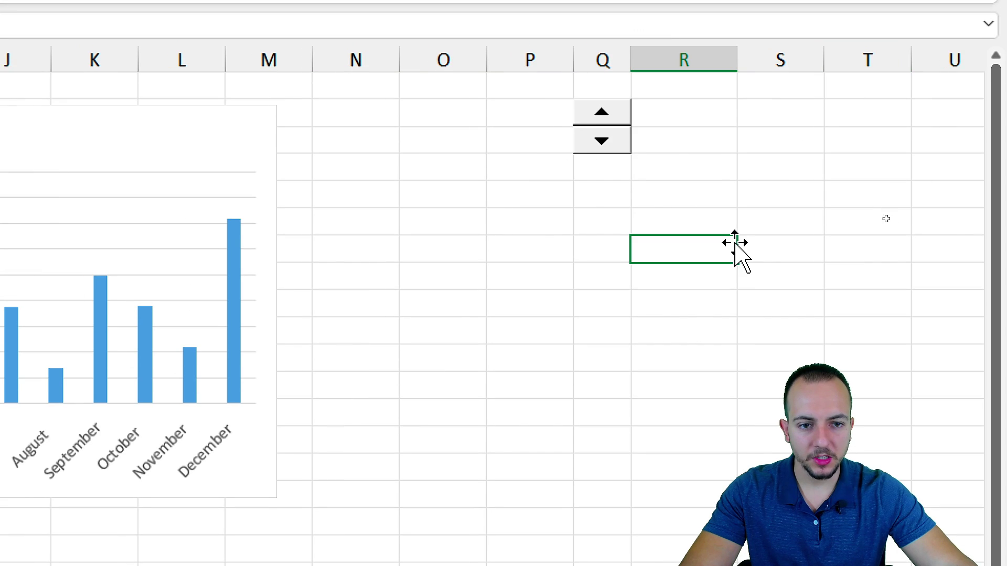
# Test the spin button by raising and lowering the linked value in R3 several times
pyautogui.click(611, 116)
pyautogui.click(611, 116)
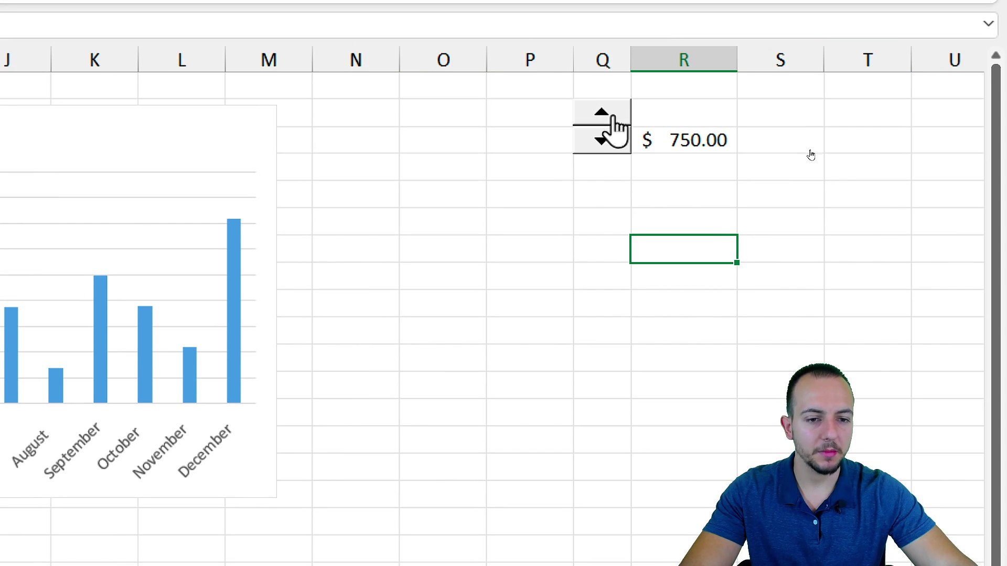
pyautogui.click(611, 116)
pyautogui.click(611, 116)
pyautogui.click(611, 116)
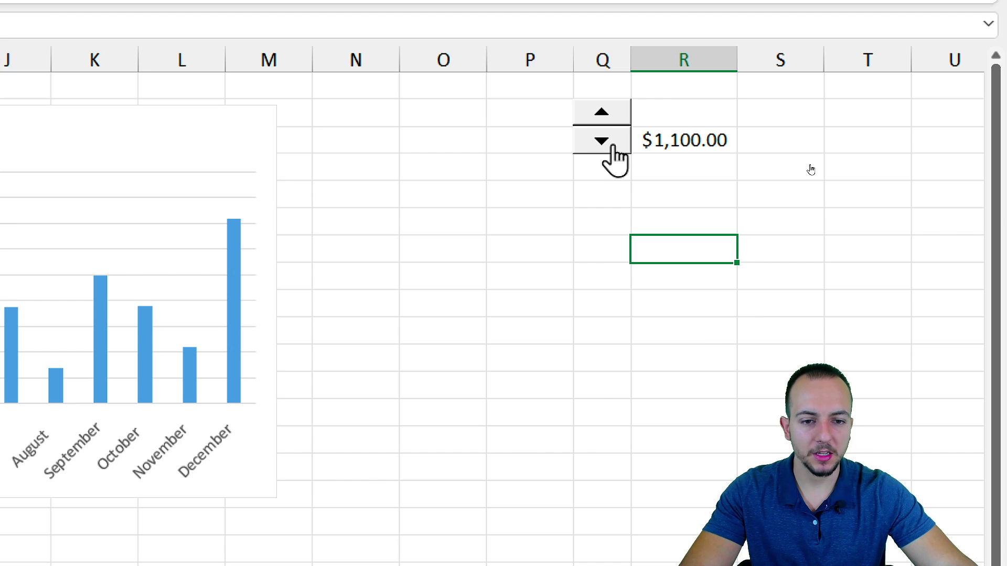
pyautogui.click(612, 148)
pyautogui.click(612, 148)
pyautogui.click(612, 148)
pyautogui.click(612, 148)
pyautogui.click(612, 148)
pyautogui.click(612, 148)
pyautogui.click(613, 148)
pyautogui.click(612, 148)
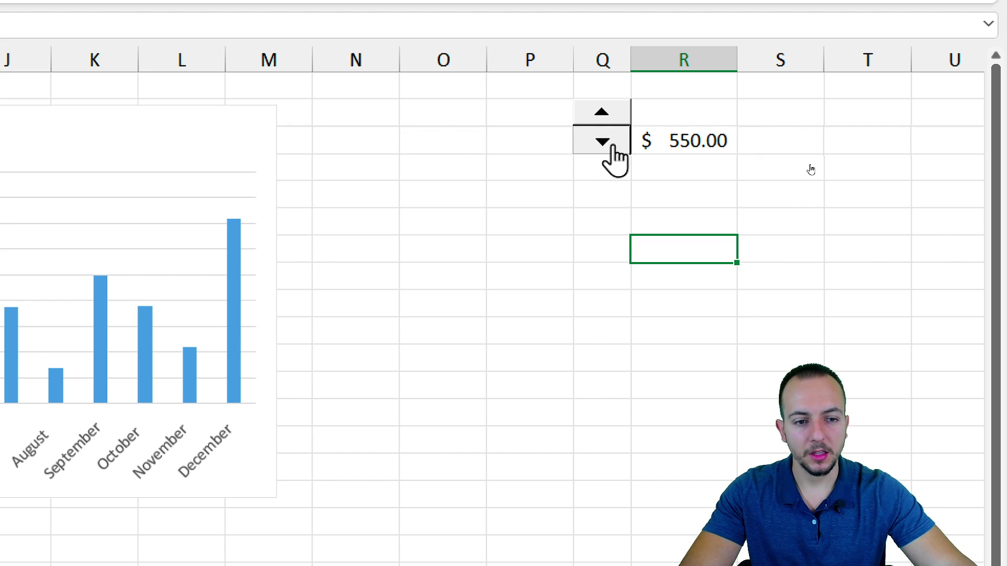
pyautogui.click(612, 116)
pyautogui.click(612, 116)
pyautogui.click(612, 116)
pyautogui.click(612, 117)
pyautogui.click(613, 117)
pyautogui.click(613, 116)
pyautogui.click(612, 117)
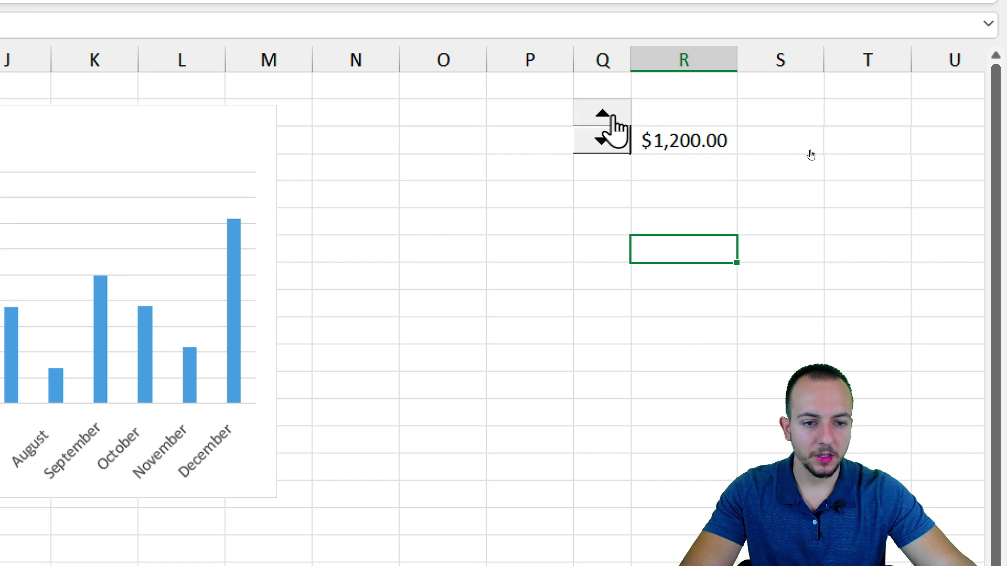
pyautogui.click(613, 117)
# Enter 5000 in the linked cell R3 and label it Max in R2
pyautogui.click(687, 142)
pyautogui.write('5,0')
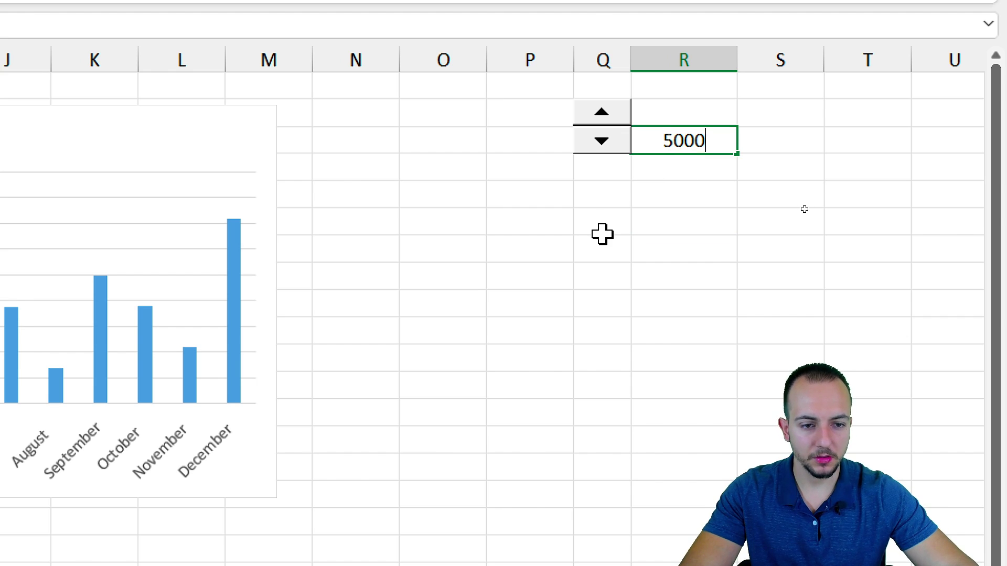
pyautogui.write('00')
pyautogui.press('Return')
pyautogui.click(665, 116)
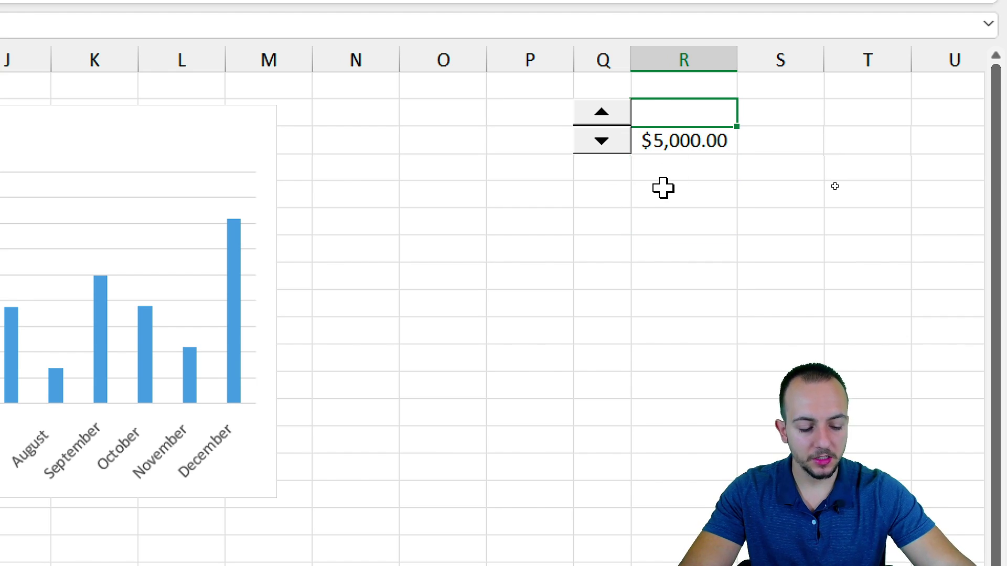
pyautogui.press('Return')
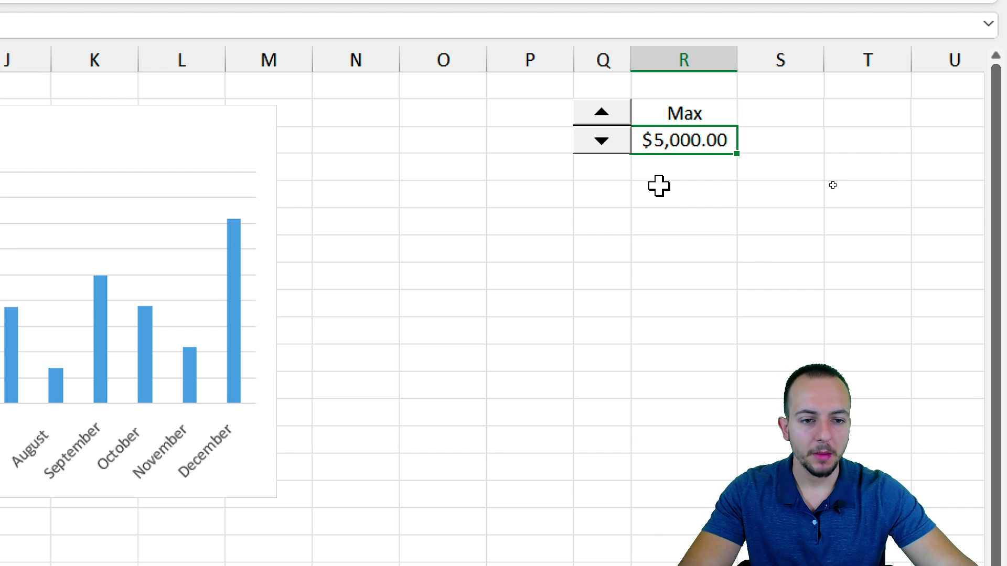
pyautogui.moveTo(632, 118)
pyautogui.mouseDown()
pyautogui.moveTo(690, 153)
pyautogui.moveTo(742, 164)
pyautogui.moveTo(489, 239)
pyautogui.moveTo(44, 145)
pyautogui.mouseUp()
pyautogui.moveTo(5, 193); pyautogui.dragTo(68, 238)
pyautogui.press('Escape')
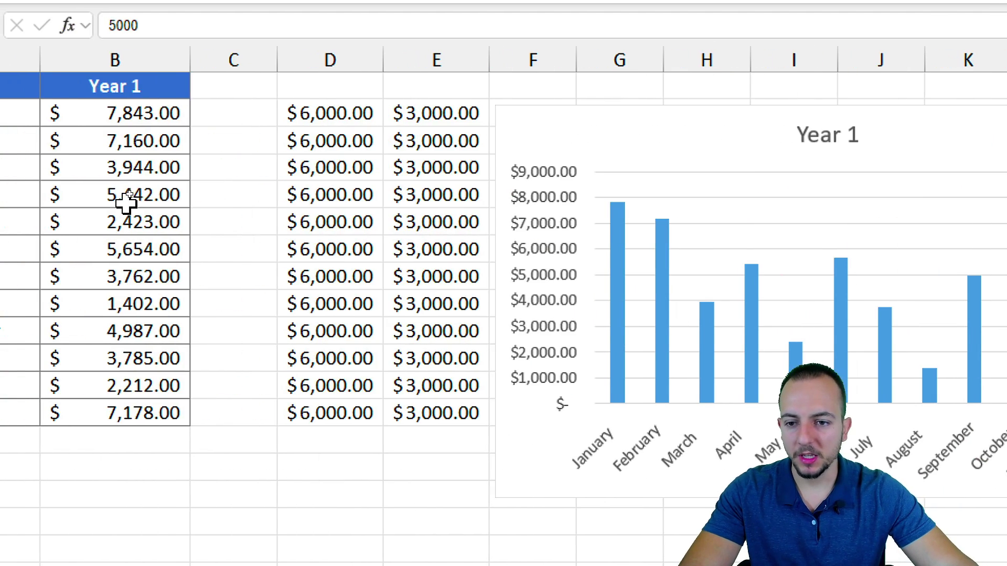
pyautogui.moveTo(332, 125); pyautogui.dragTo(315, 417)
# Link cell D2 to the Max value by entering the formula =R3
pyautogui.click(337, 117)
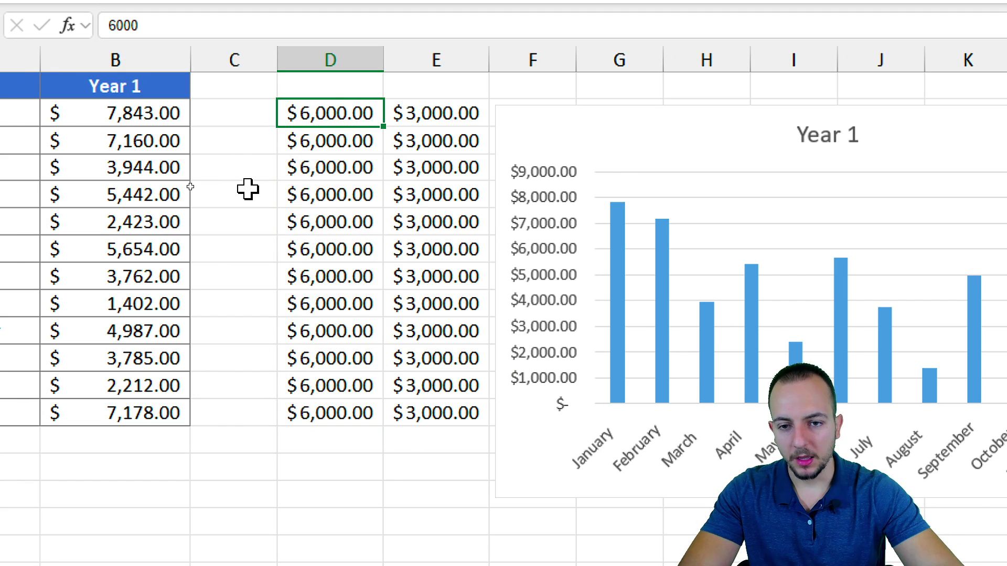
pyautogui.write('=')
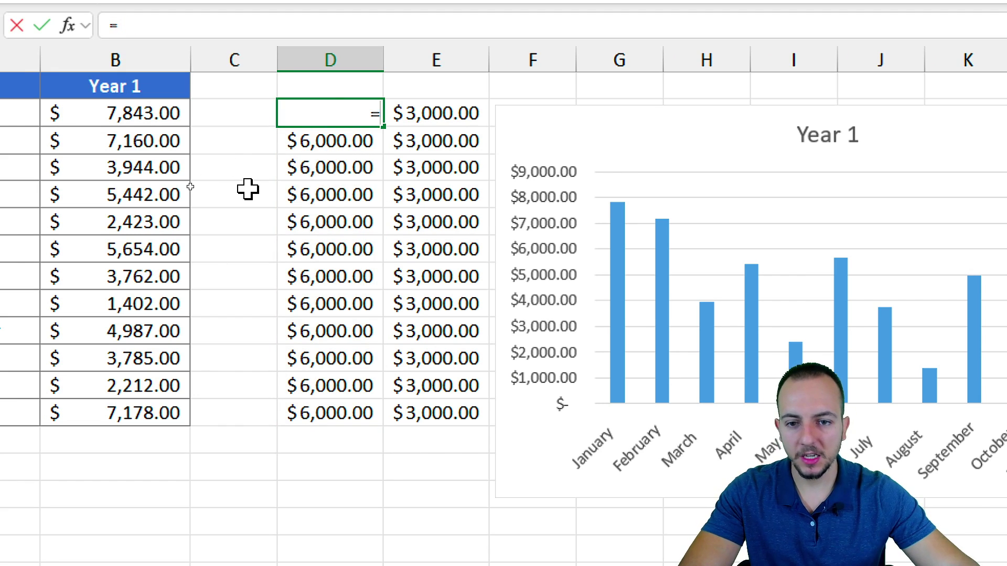
pyautogui.hscroll(5, 895, 236)
pyautogui.click(719, 141)
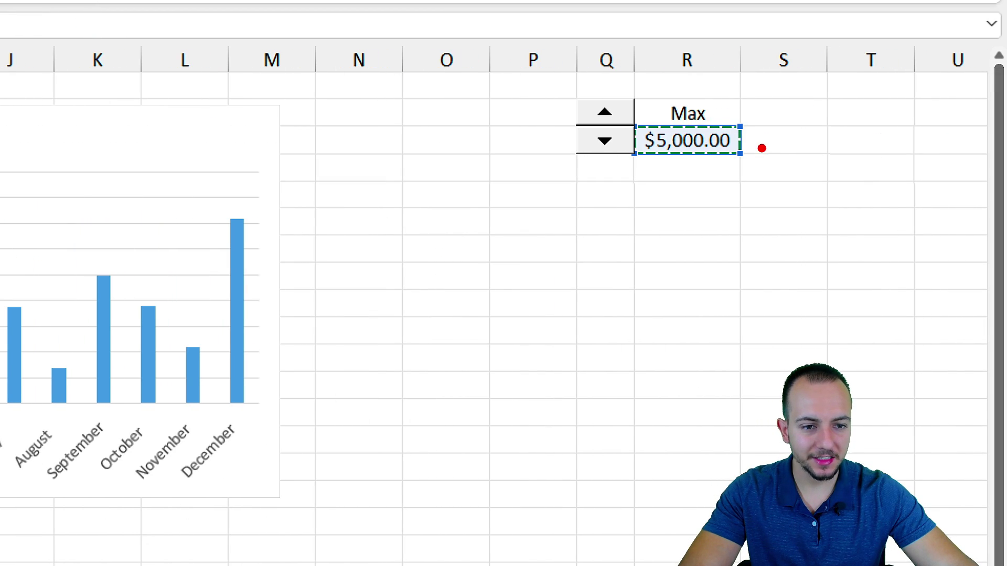
pyautogui.moveTo(762, 149)
pyautogui.mouseDown()
pyautogui.moveTo(603, 157)
pyautogui.moveTo(736, 104)
pyautogui.mouseUp()
pyautogui.press('Escape')
pyautogui.hscroll(-6, 103, 205)
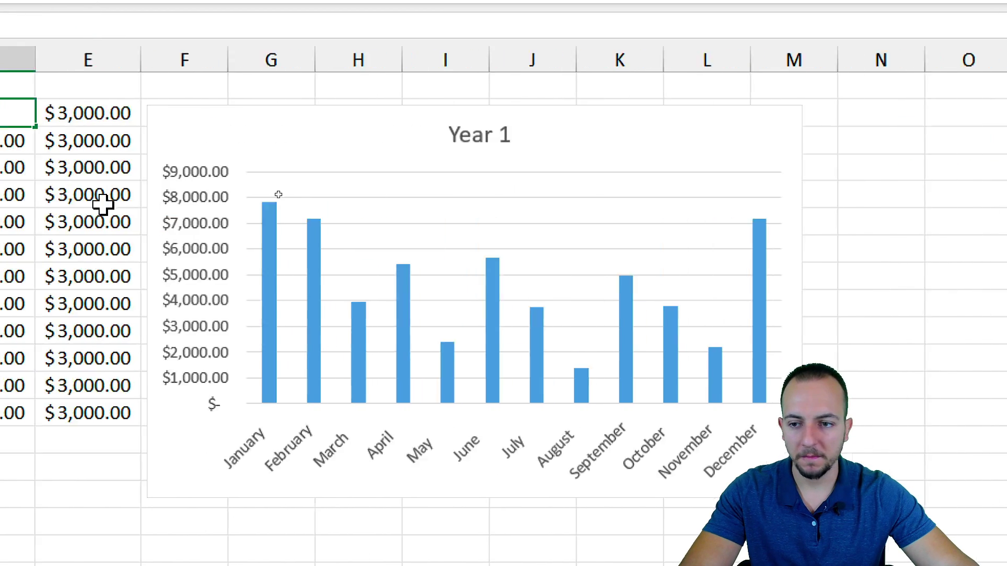
pyautogui.hscroll(-3, 102, 205)
pyautogui.press('Return')
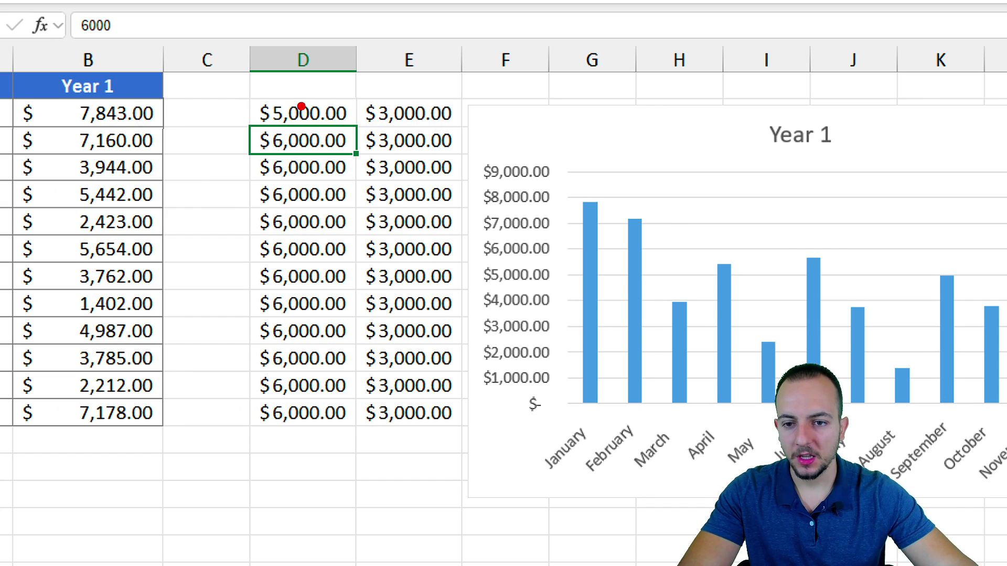
pyautogui.moveTo(242, 92); pyautogui.dragTo(360, 132)
pyautogui.moveTo(360, 225); pyautogui.dragTo(323, 136)
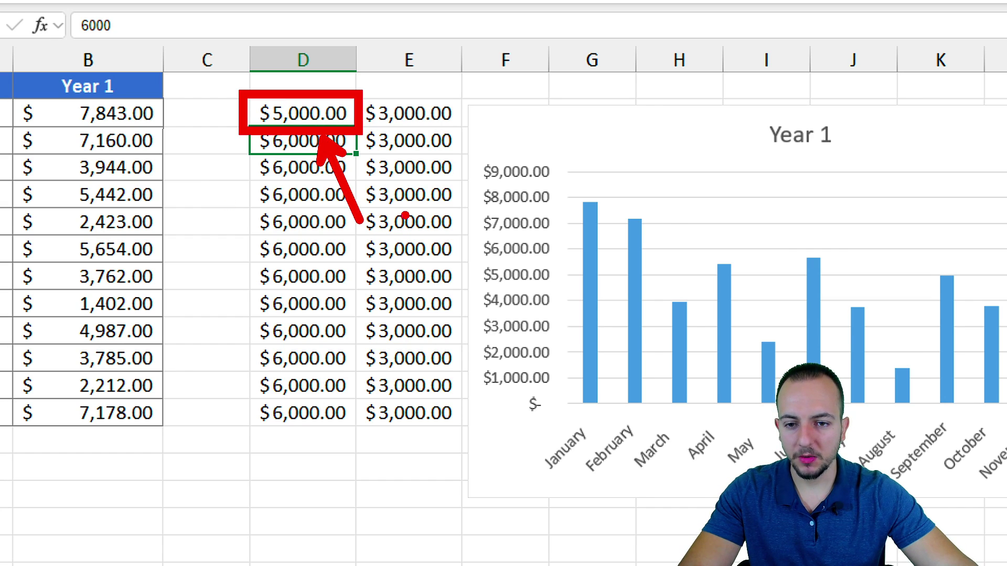
pyautogui.hotkey('ctrl', 'z')
pyautogui.moveTo(802, 118); pyautogui.dragTo(959, 118)
pyautogui.moveTo(865, 149); pyautogui.dragTo(1004, 149)
pyautogui.press('Escape')
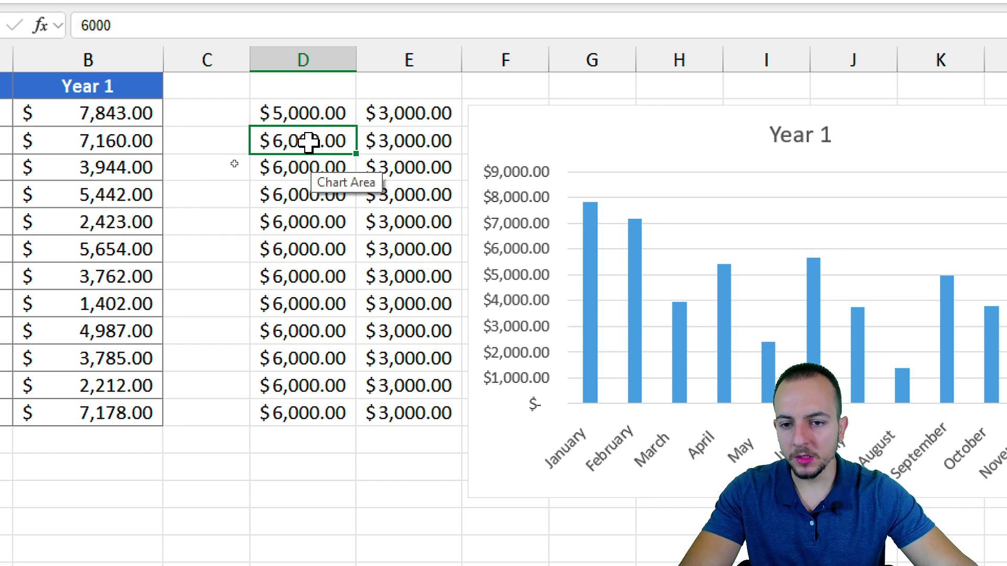
# Enter =D2 in cell D3 and fill the formula down through D13
pyautogui.moveTo(310, 140)
pyautogui.mouseDown()
pyautogui.moveTo(311, 302)
pyautogui.moveTo(294, 404)
pyautogui.mouseUp()
pyautogui.click(295, 144)
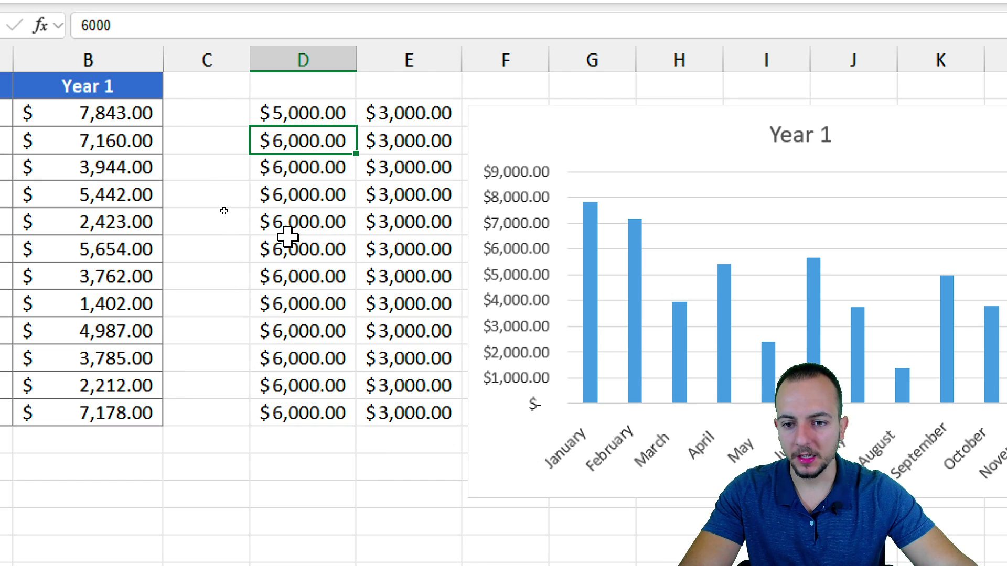
pyautogui.write('=')
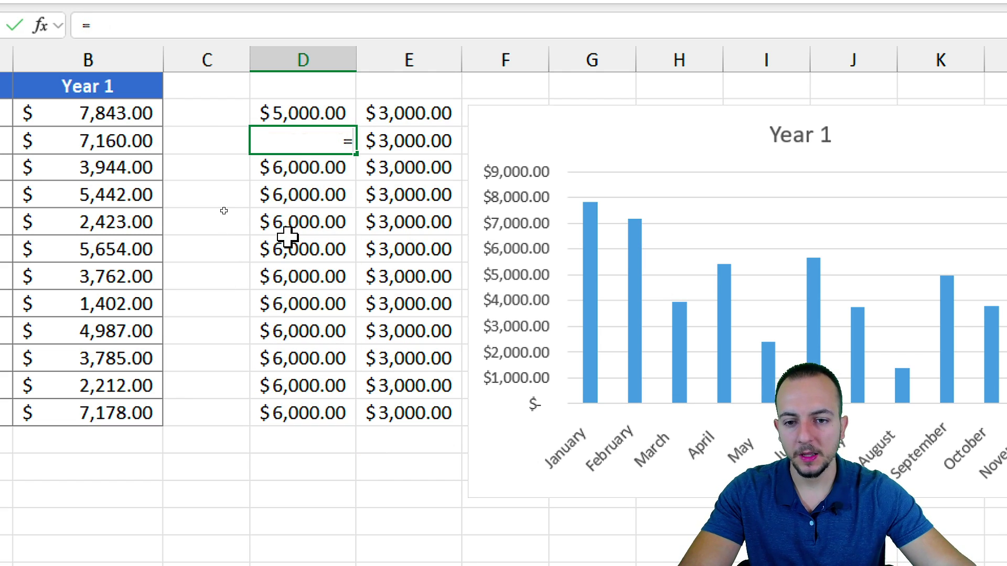
pyautogui.click(310, 111)
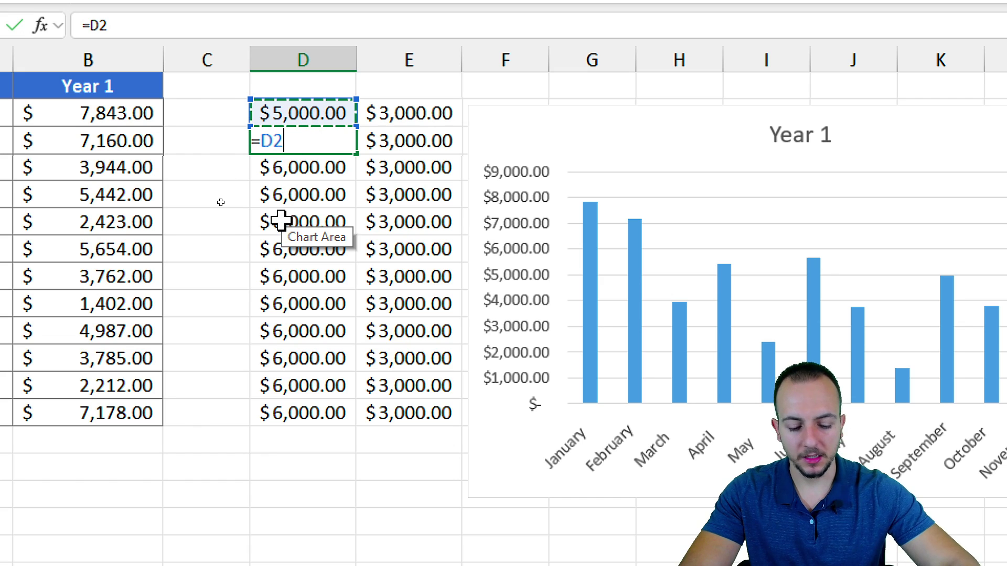
pyautogui.press('Return')
pyautogui.click(350, 145)
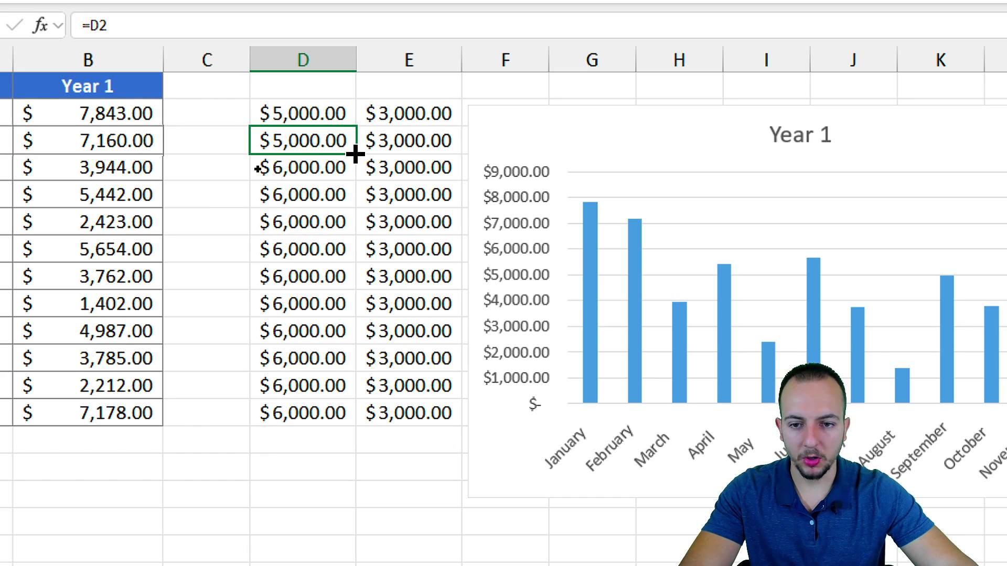
pyautogui.moveTo(355, 154); pyautogui.dragTo(355, 413)
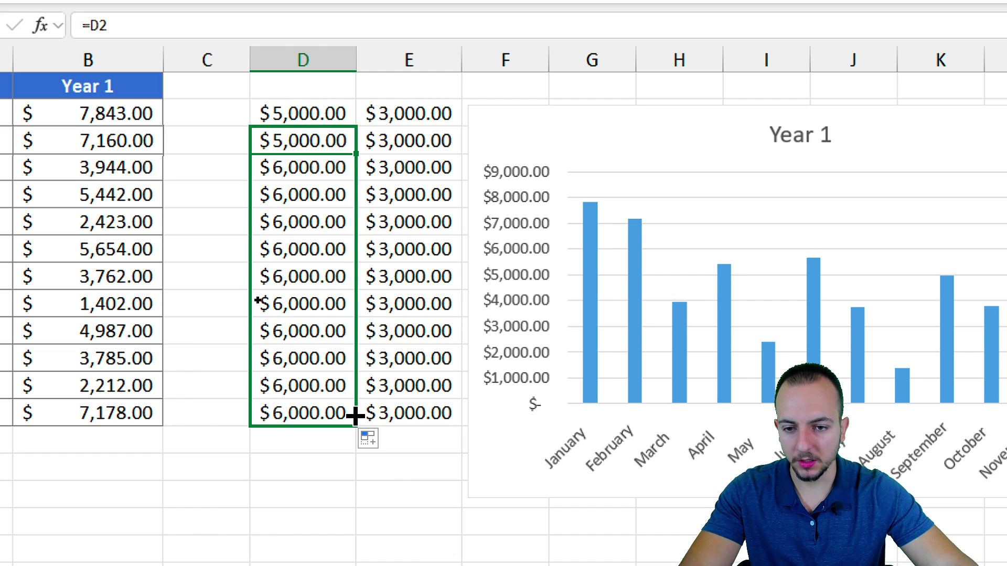
pyautogui.click(303, 249)
# Raise the Max value in R3 to $5,500.00 with its spin button and return to the column D values
pyautogui.hscroll(3, 881, 258)
pyautogui.hscroll(1, 880, 258)
pyautogui.click(639, 113)
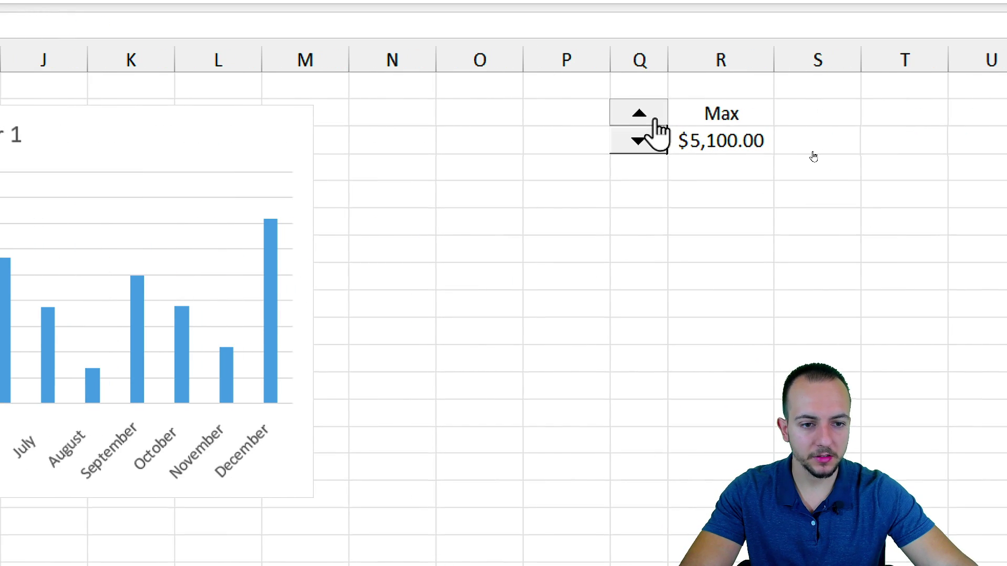
pyautogui.click(640, 112)
pyautogui.click(639, 113)
pyautogui.click(639, 112)
pyautogui.click(640, 112)
pyautogui.hscroll(-5, 40, 214)
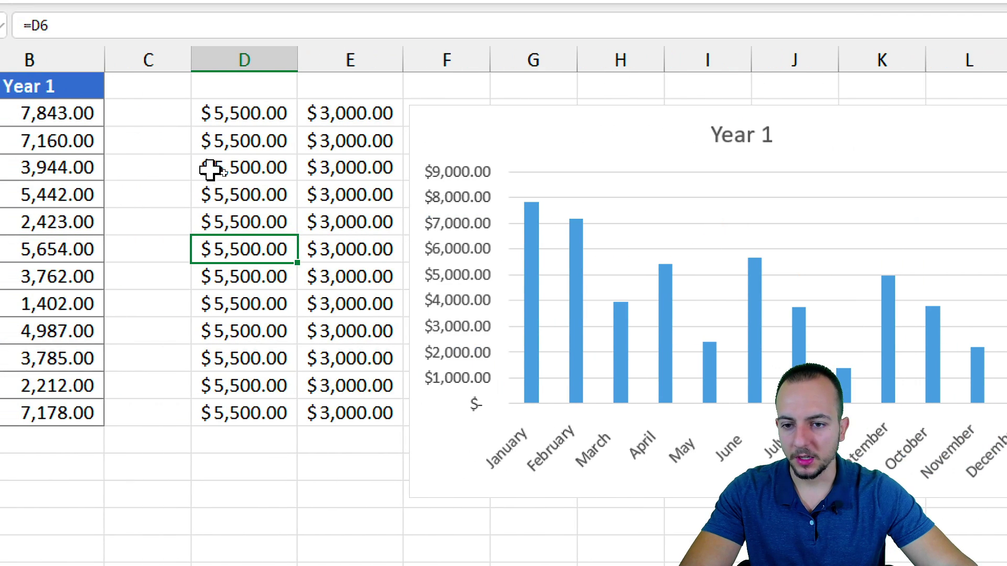
# Examine how the values in D2:D13 link to the Max cell R3 and where the limit line falls on the chart
pyautogui.moveTo(244, 112); pyautogui.dragTo(239, 401)
pyautogui.click(243, 222)
pyautogui.click(244, 113)
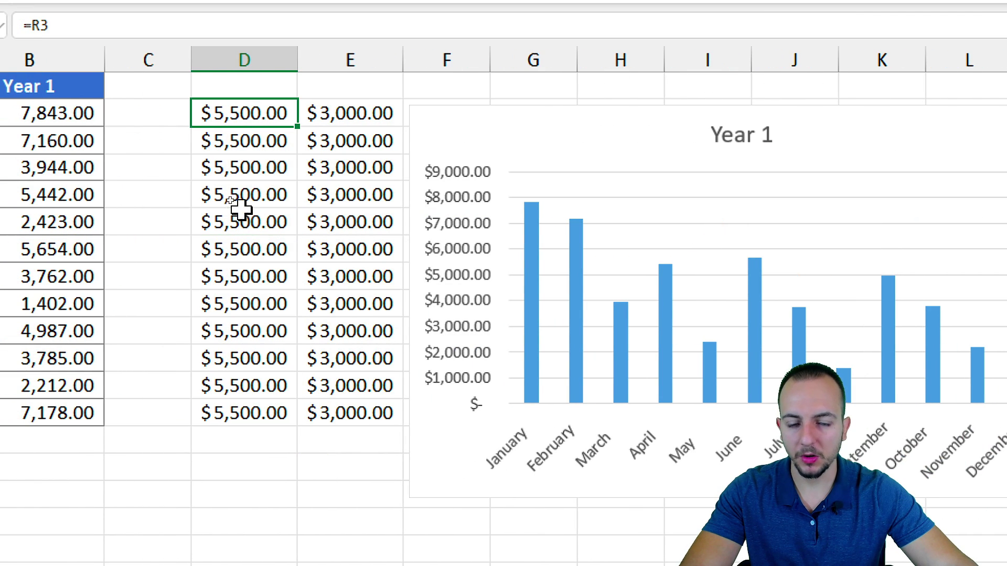
pyautogui.hscroll(5, 919, 301)
pyautogui.click(804, 151)
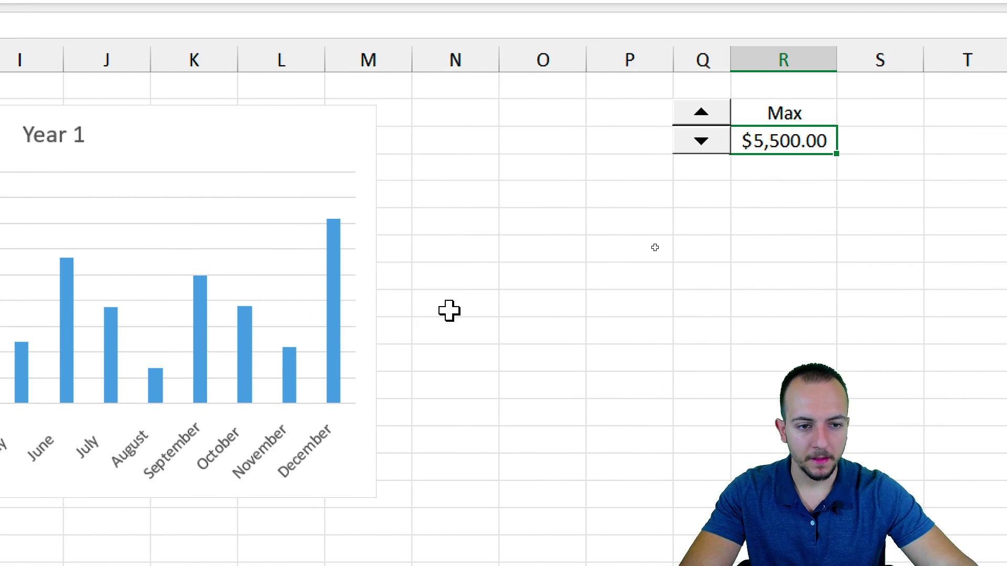
pyautogui.hscroll(-5, 181, 349)
pyautogui.moveTo(239, 112); pyautogui.dragTo(206, 407)
pyautogui.hscroll(3, 880, 335)
pyautogui.hscroll(1, 880, 335)
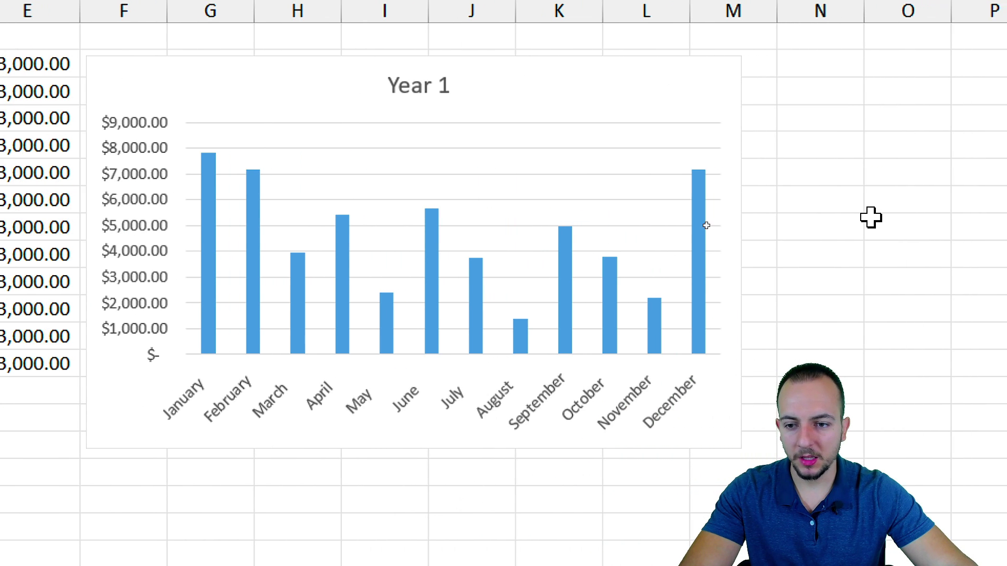
pyautogui.moveTo(185, 200); pyautogui.dragTo(750, 200)
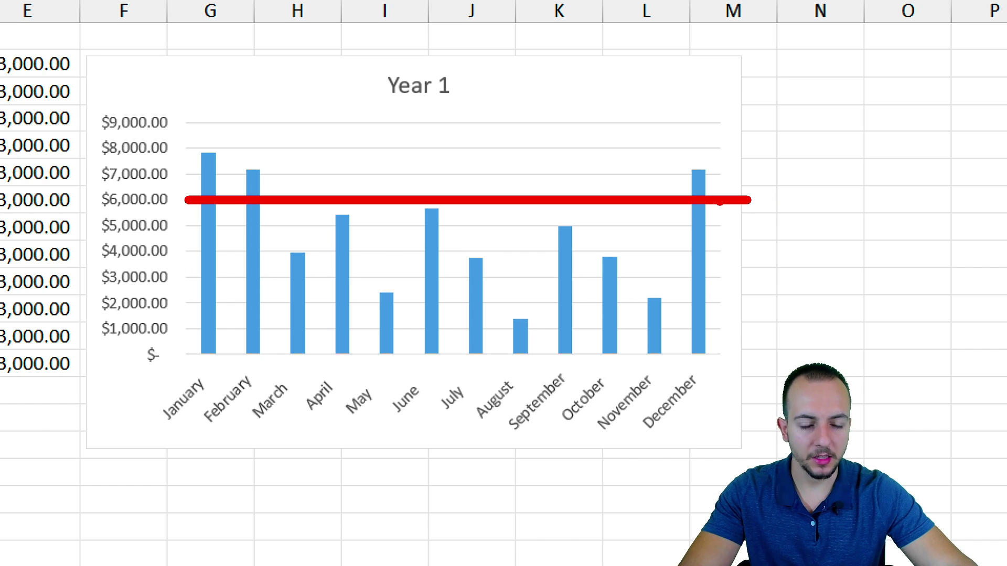
# Copy D2:D13 into the Year 1 chart as a second data series, and select the minimum values in E2:E13
pyautogui.hscroll(-5, 236, 105)
pyautogui.moveTo(366, 61); pyautogui.dragTo(364, 365)
pyautogui.hotkey('ctrl', 'c')
pyautogui.hotkey('ctrl', 'q')
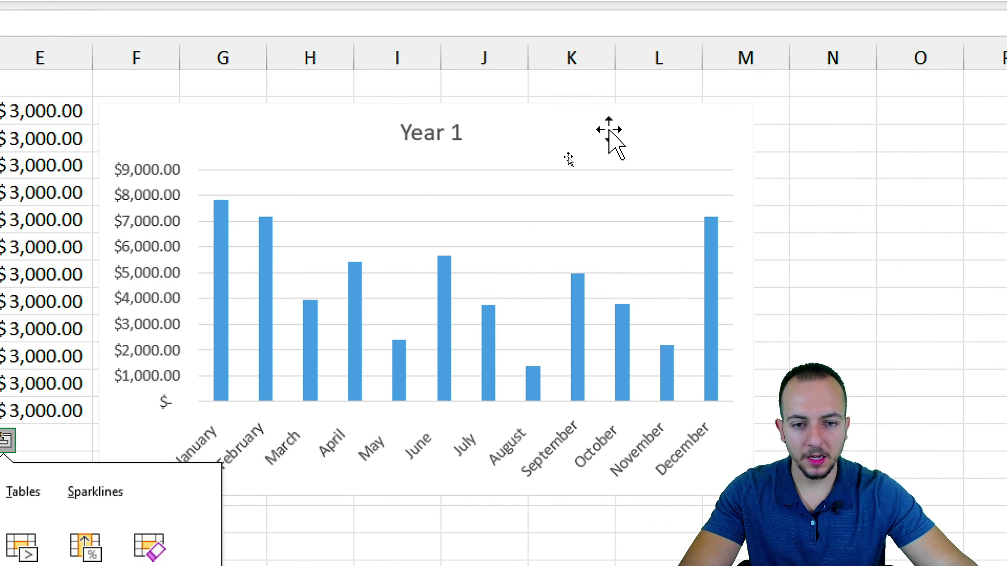
pyautogui.click(592, 128)
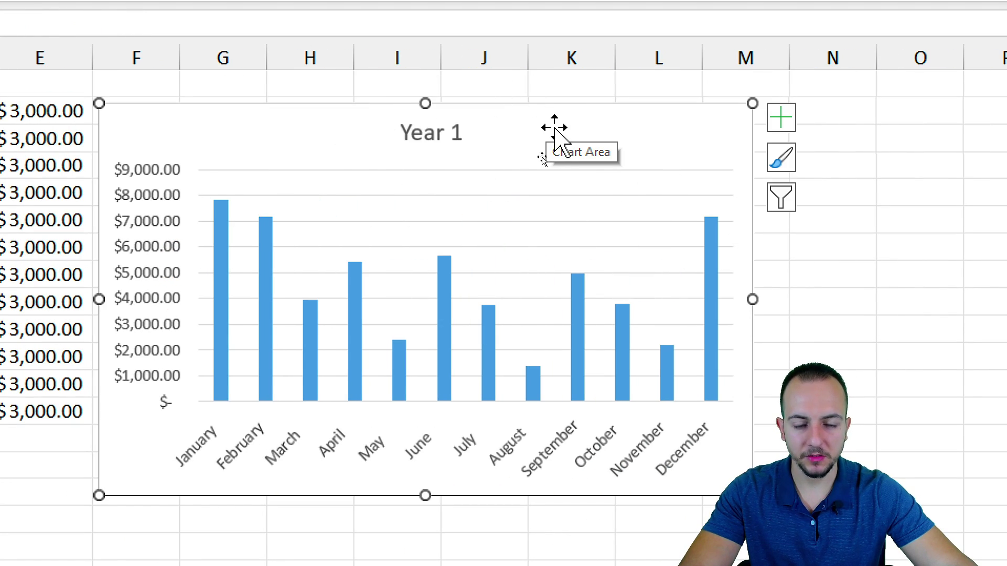
pyautogui.hotkey('ctrl', 'v')
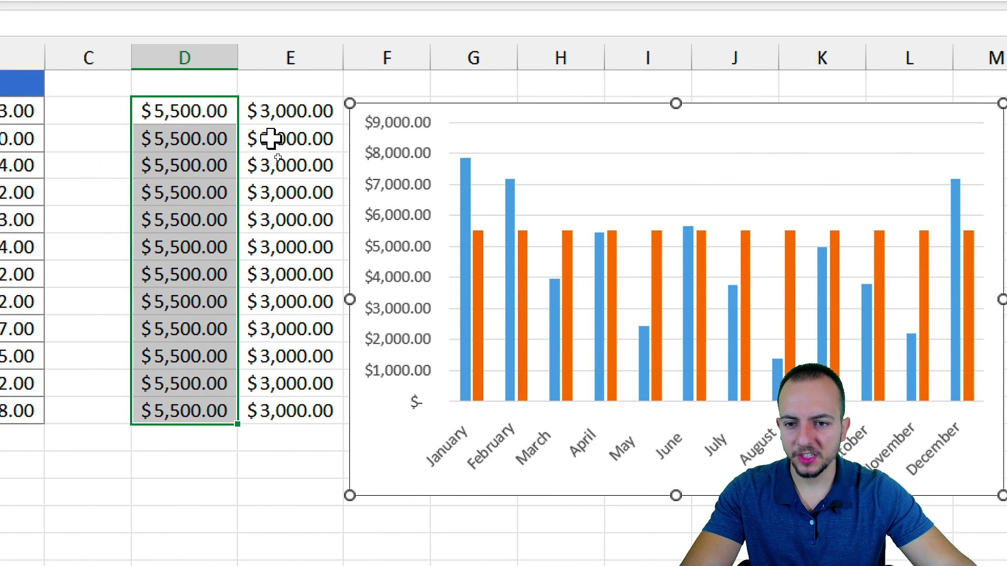
pyautogui.moveTo(37, 112); pyautogui.dragTo(7, 417)
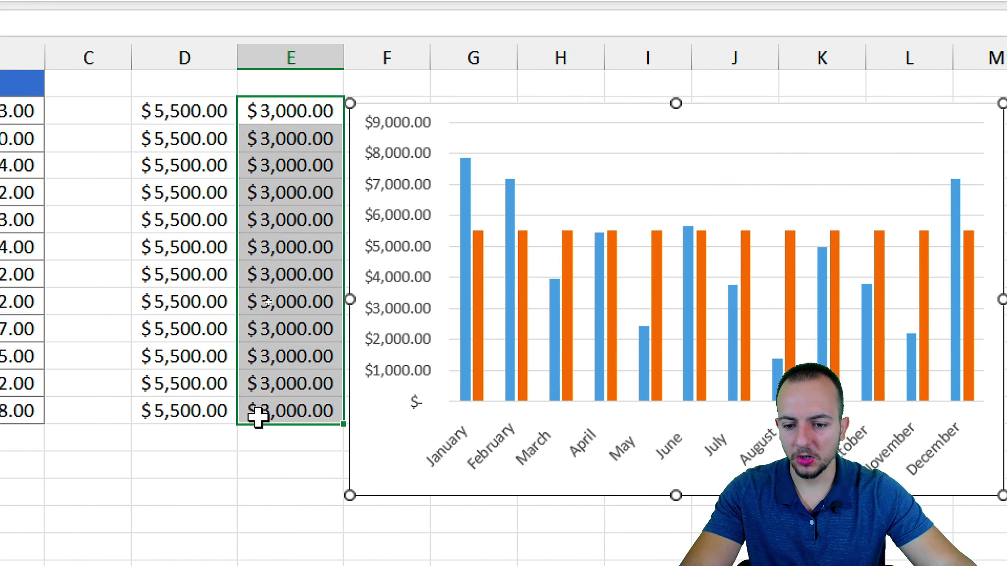
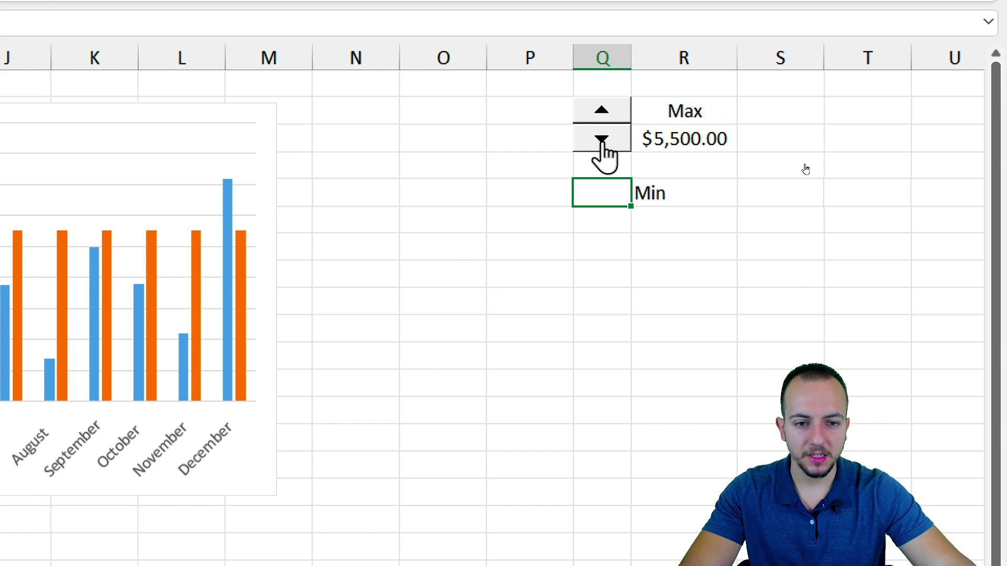
# Copy the Max spin button and paste the duplicate at Q5 beside the Min label
pyautogui.rightClick(594, 157)
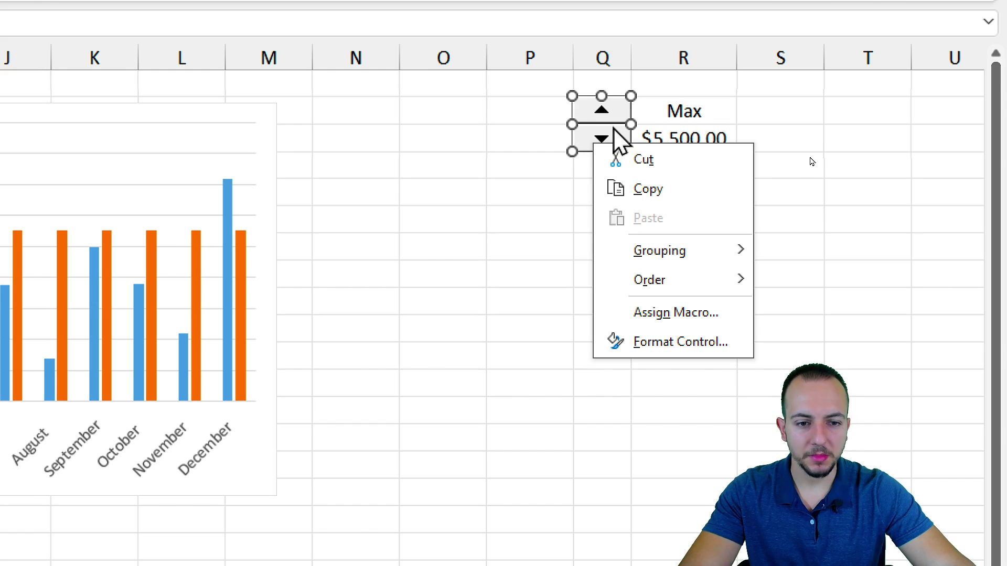
pyautogui.click(634, 190)
pyautogui.click(603, 197)
pyautogui.rightClick(599, 198)
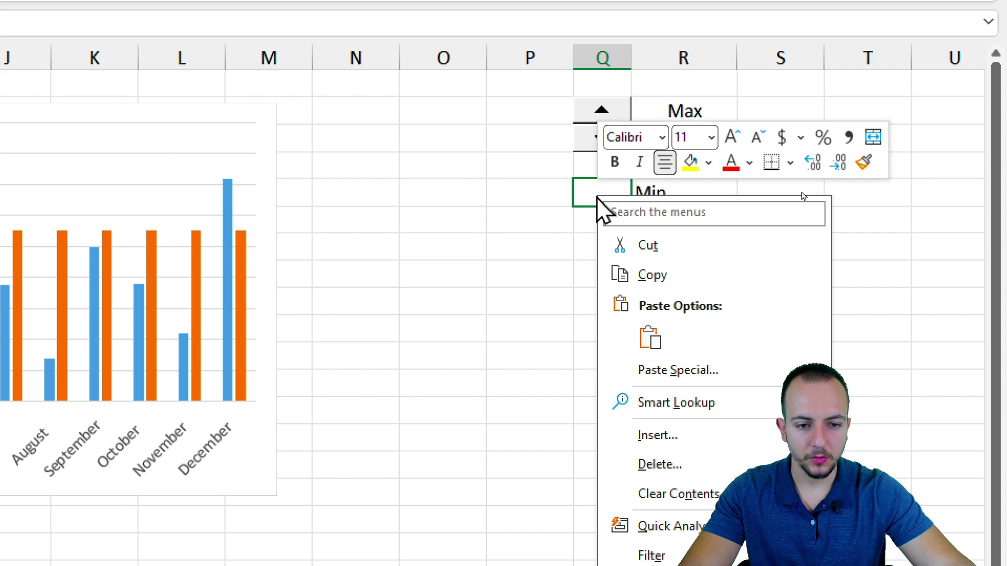
pyautogui.click(653, 340)
pyautogui.click(658, 310)
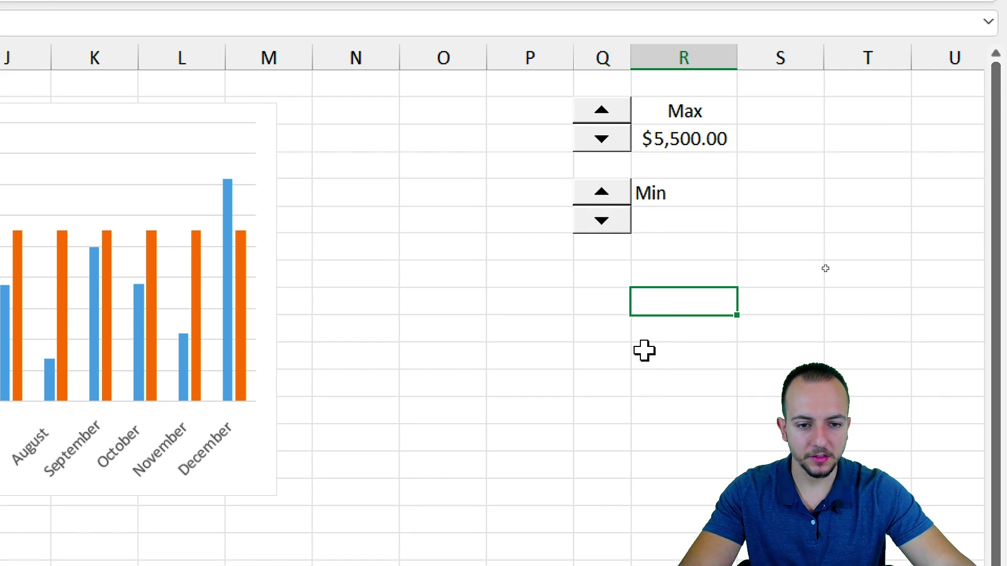
# Test the duplicated spin button beside Min by raising and lowering its linked value
pyautogui.click(610, 195)
pyautogui.click(611, 195)
pyautogui.click(610, 195)
pyautogui.click(602, 219)
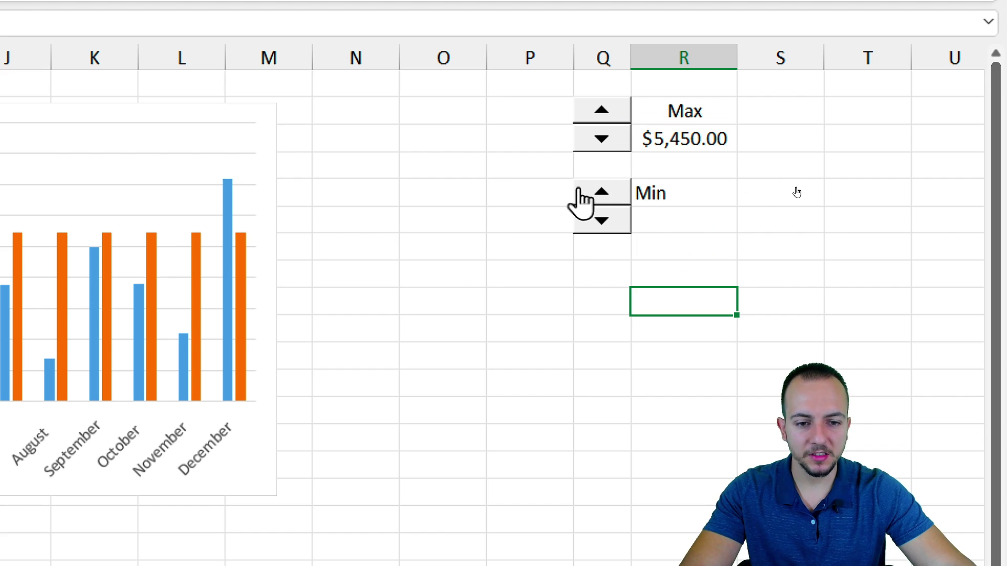
# Change the Min spin button's cell link to $R$6 and apply the control settings
pyautogui.rightClick(594, 231)
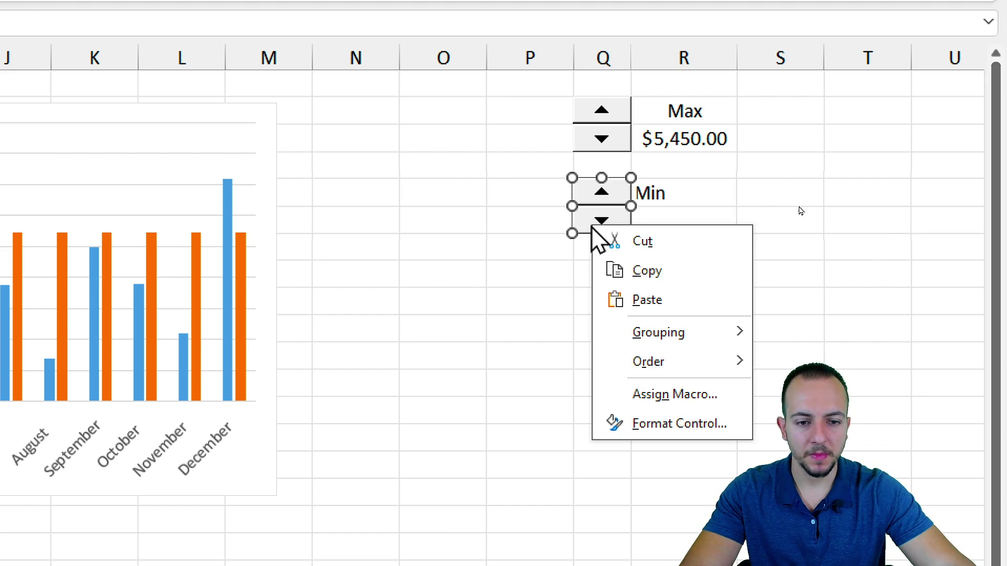
pyautogui.click(633, 420)
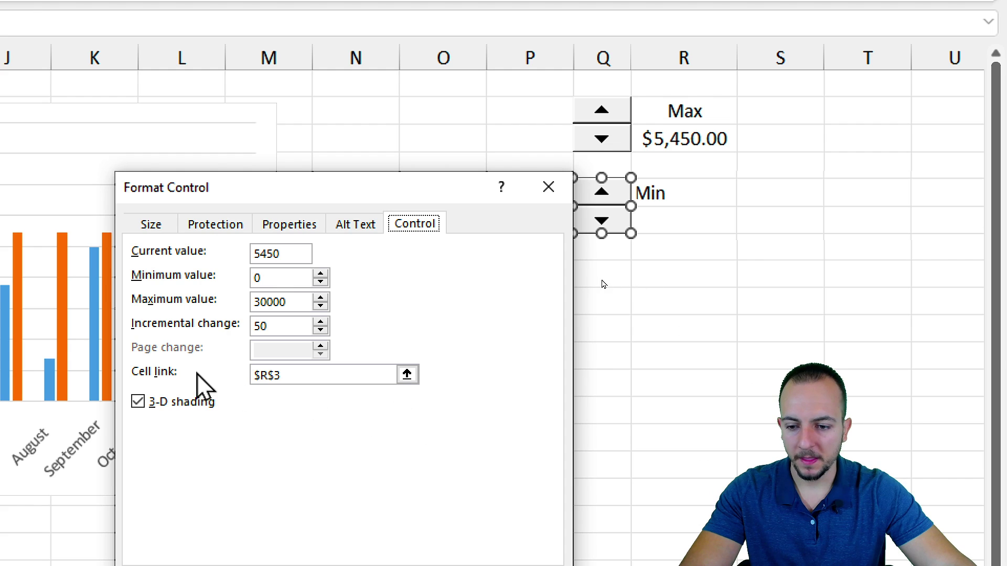
pyautogui.click(407, 375)
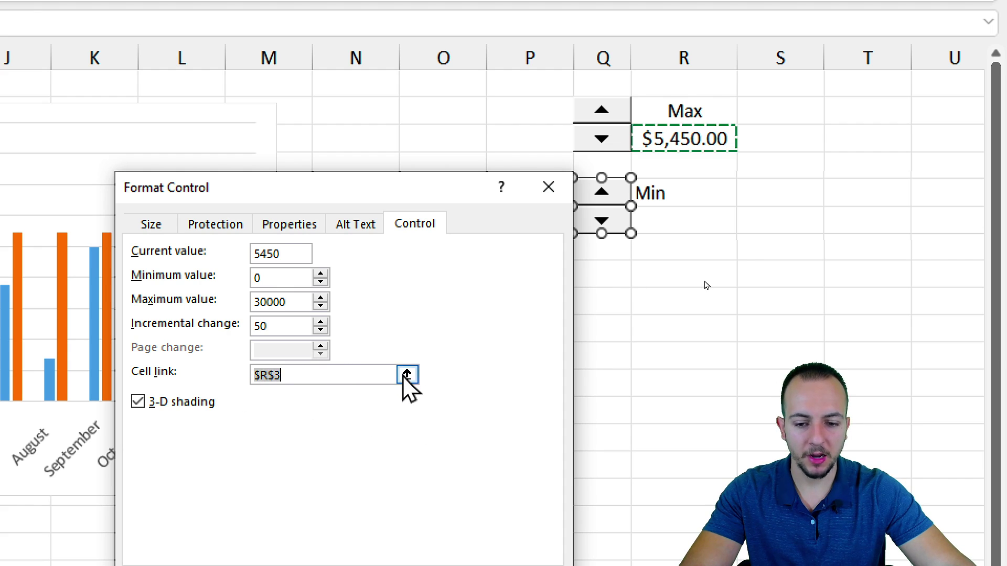
pyautogui.click(660, 231)
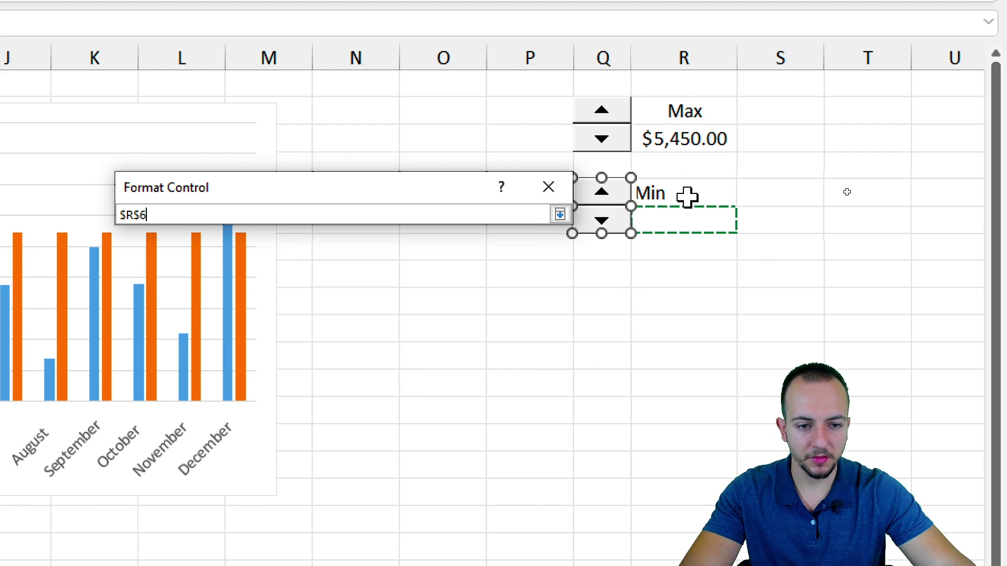
pyautogui.click(560, 215)
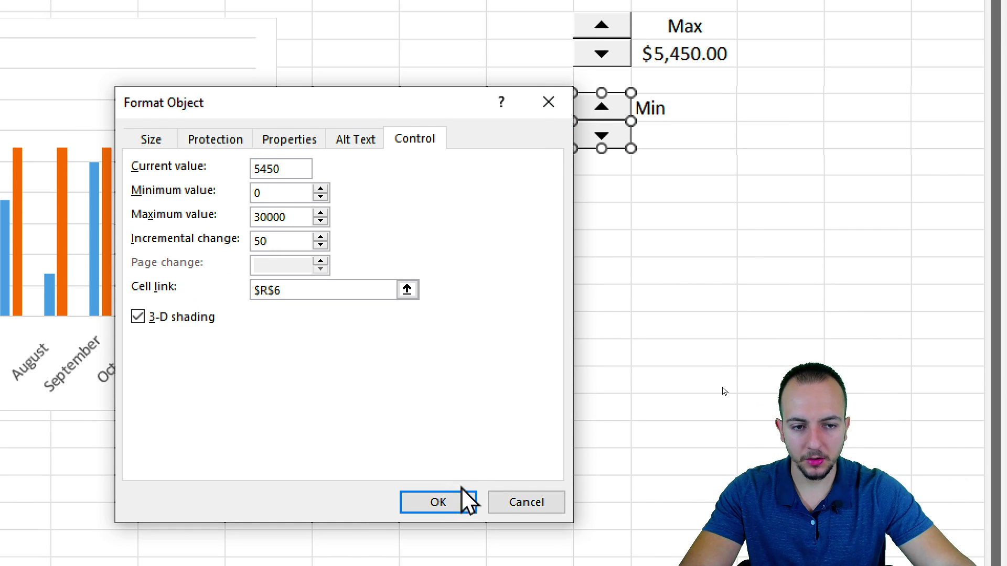
pyautogui.click(459, 501)
# Test the Min spin button by lowering and raising its linked value, and select cell R6
pyautogui.click(664, 233)
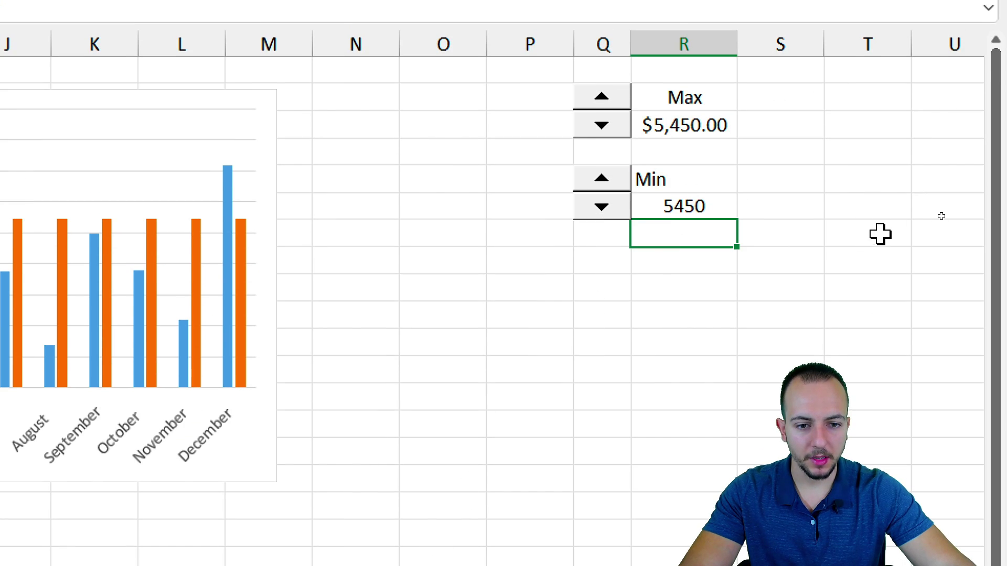
pyautogui.doubleClick(608, 210)
pyautogui.doubleClick(602, 180)
pyautogui.tripleClick(605, 184)
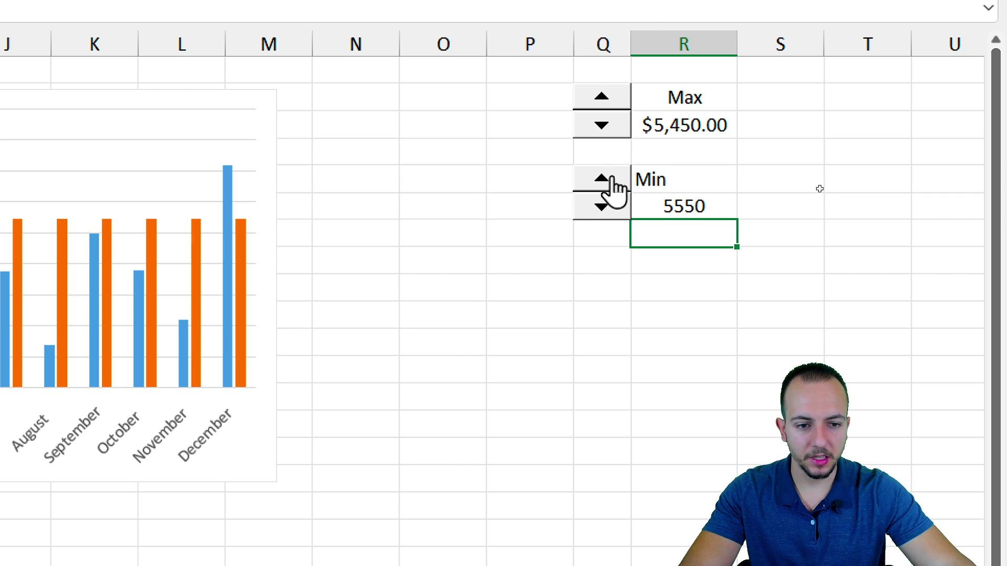
pyautogui.click(689, 206)
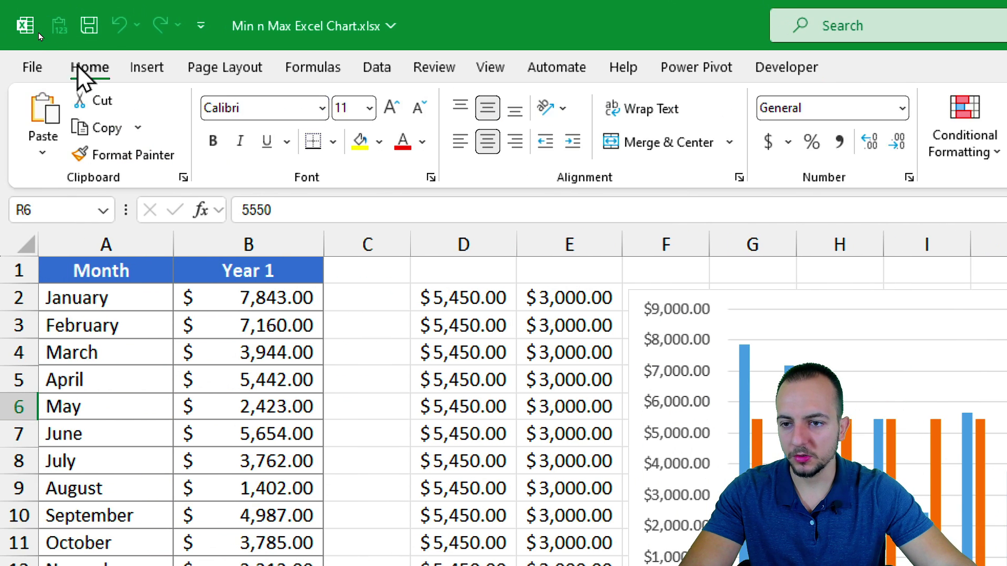
# Center the Min label in cell R5 horizontally and vertically
pyautogui.click(768, 142)
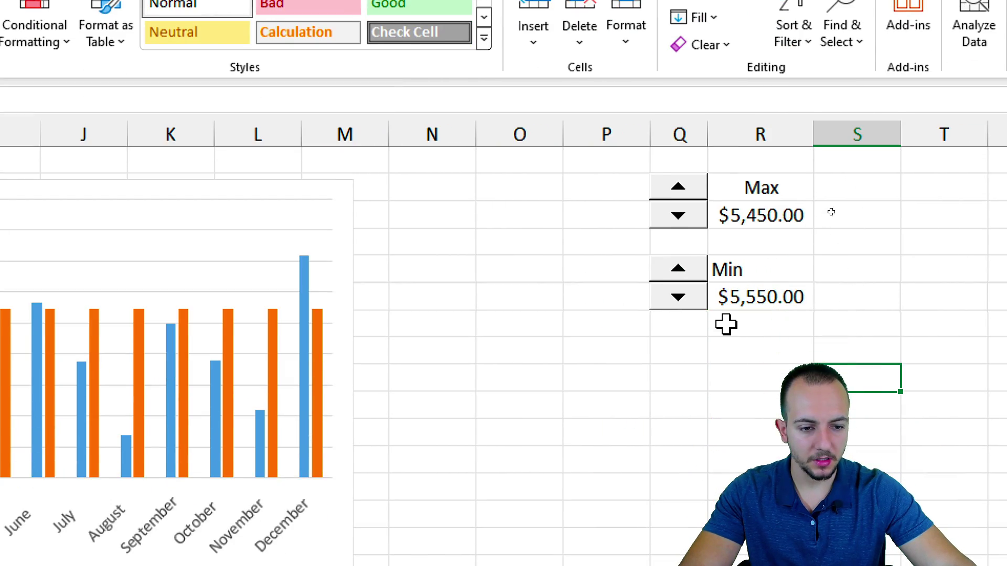
pyautogui.click(864, 386)
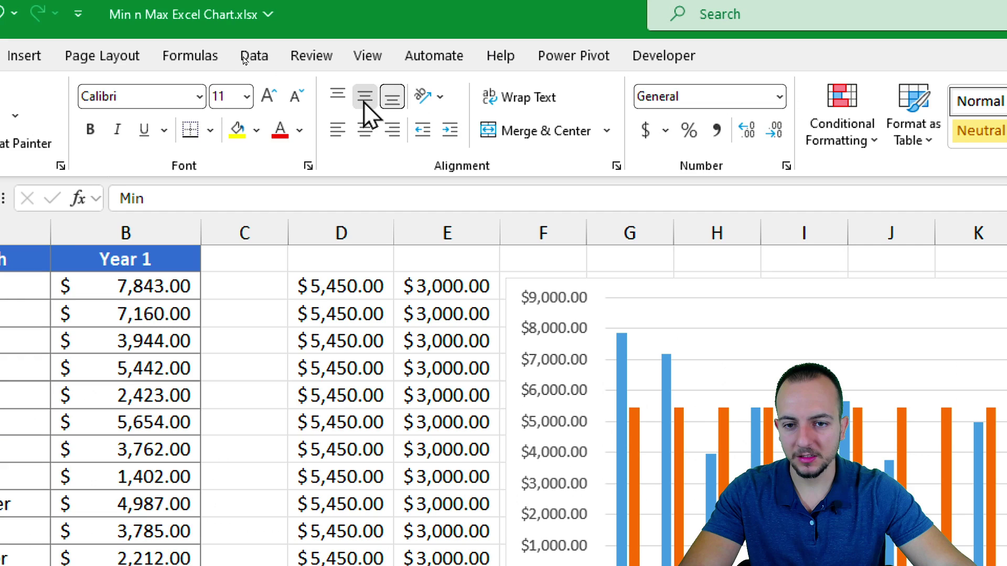
pyautogui.click(364, 101)
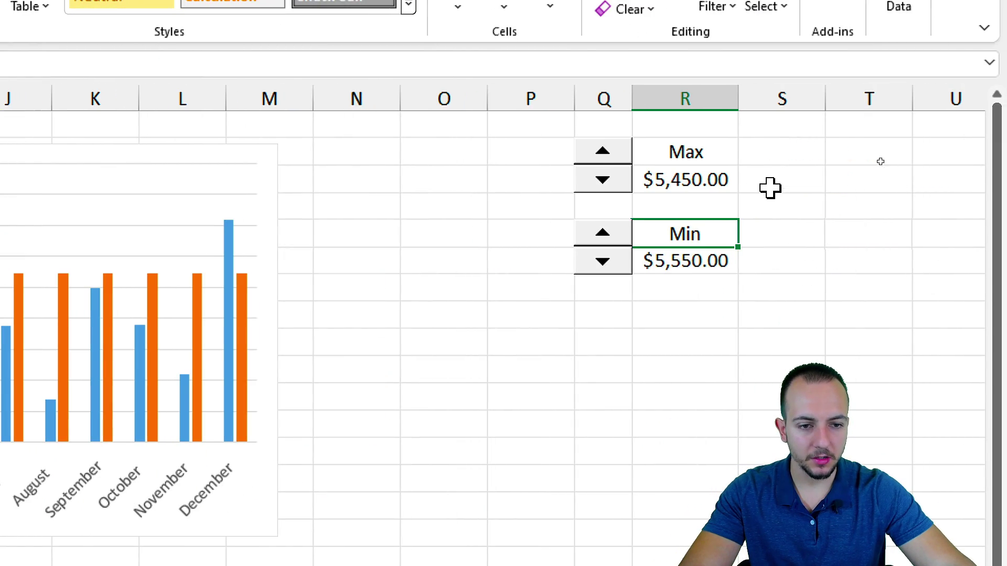
# Format the Max label and value in R2:R3 as bold green, and the Min label and value in R5:R6 as bold red
pyautogui.click(701, 164)
pyautogui.moveTo(700, 164); pyautogui.dragTo(700, 181)
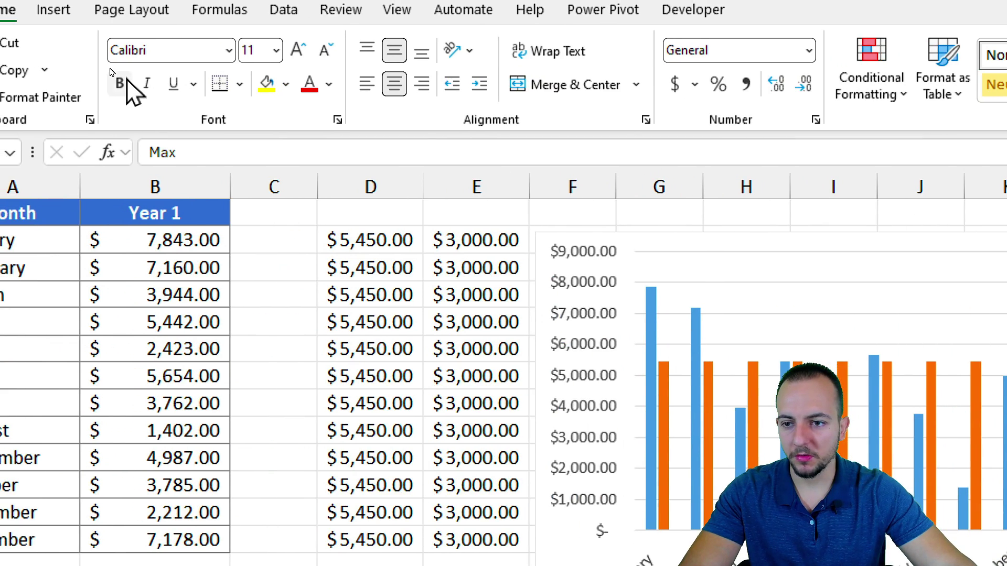
pyautogui.click(329, 84)
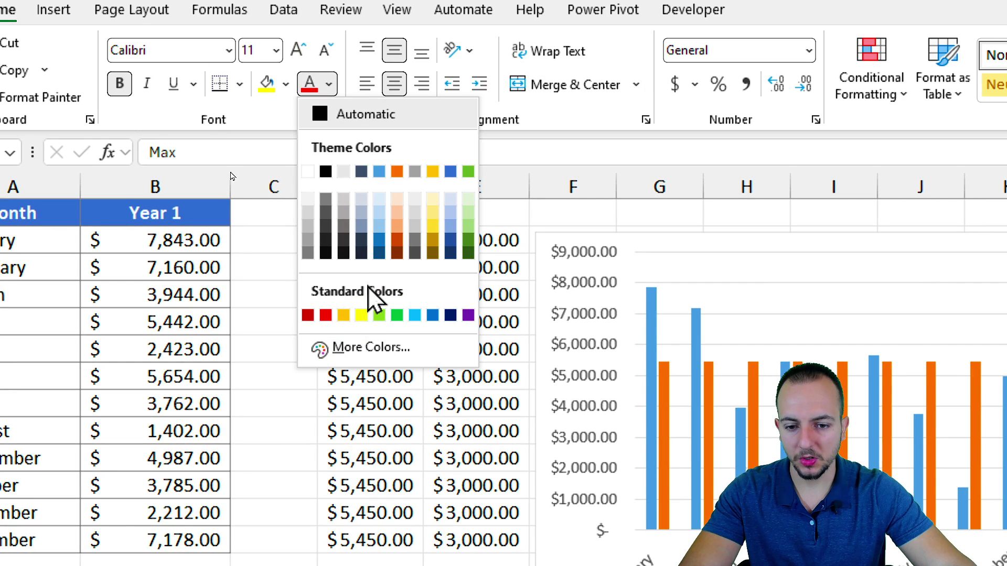
pyautogui.click(397, 316)
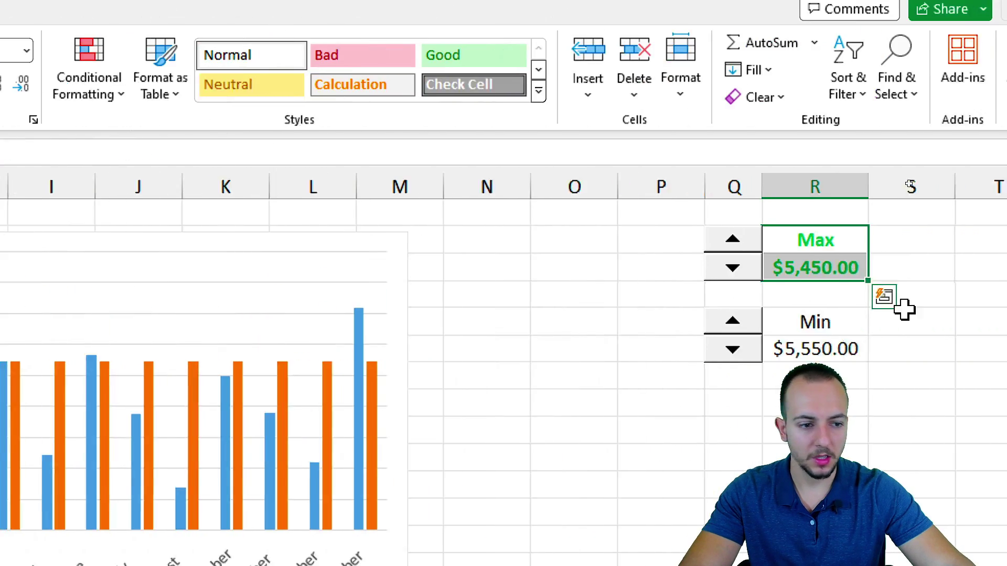
pyautogui.moveTo(703, 322); pyautogui.dragTo(665, 348)
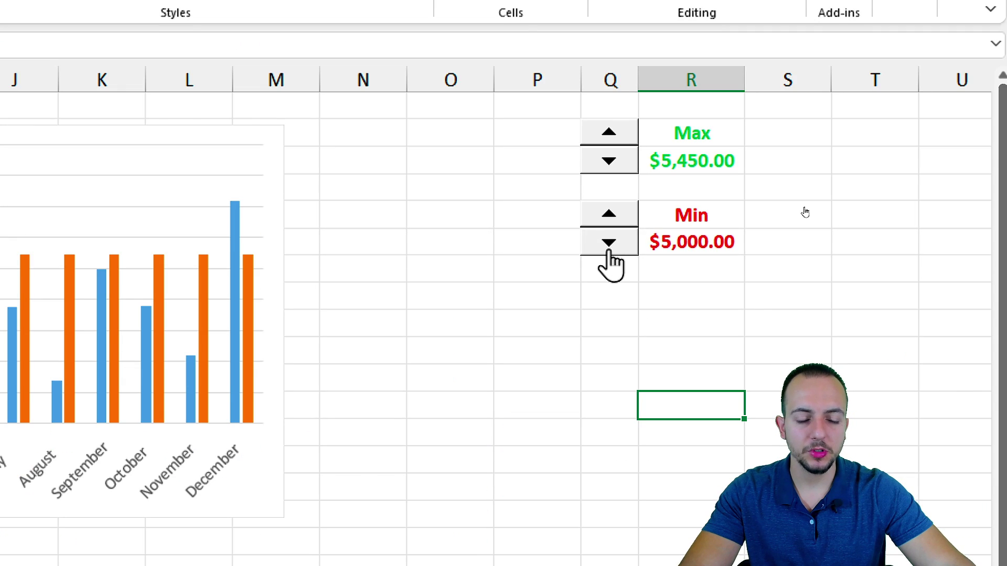
# Use the spin buttons to raise the Max value to $5,600.00 and lower the Min value to $4,600.00
pyautogui.click(608, 246)
pyautogui.click(609, 247)
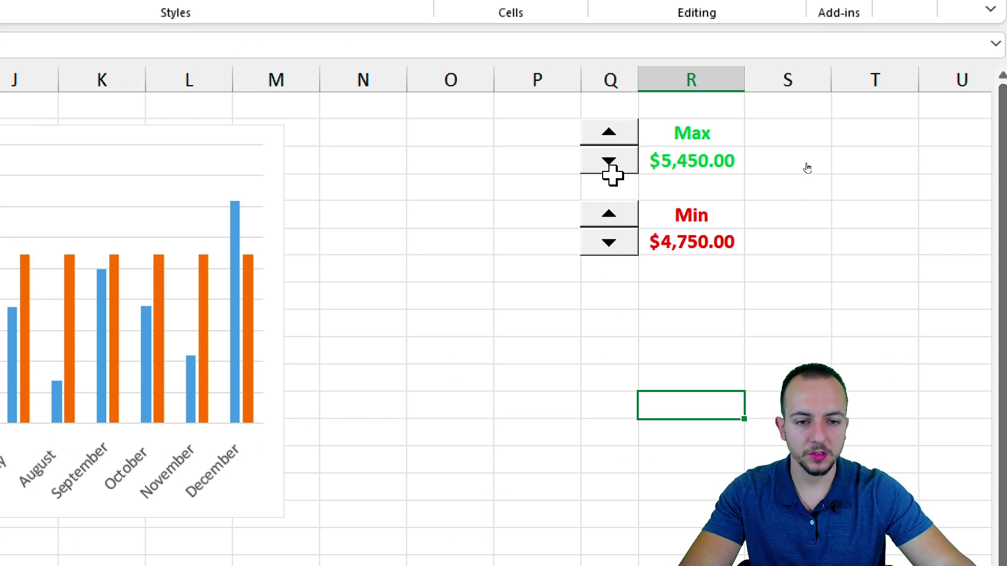
pyautogui.click(609, 134)
pyautogui.click(609, 134)
pyautogui.click(608, 244)
pyautogui.click(609, 244)
pyautogui.click(609, 244)
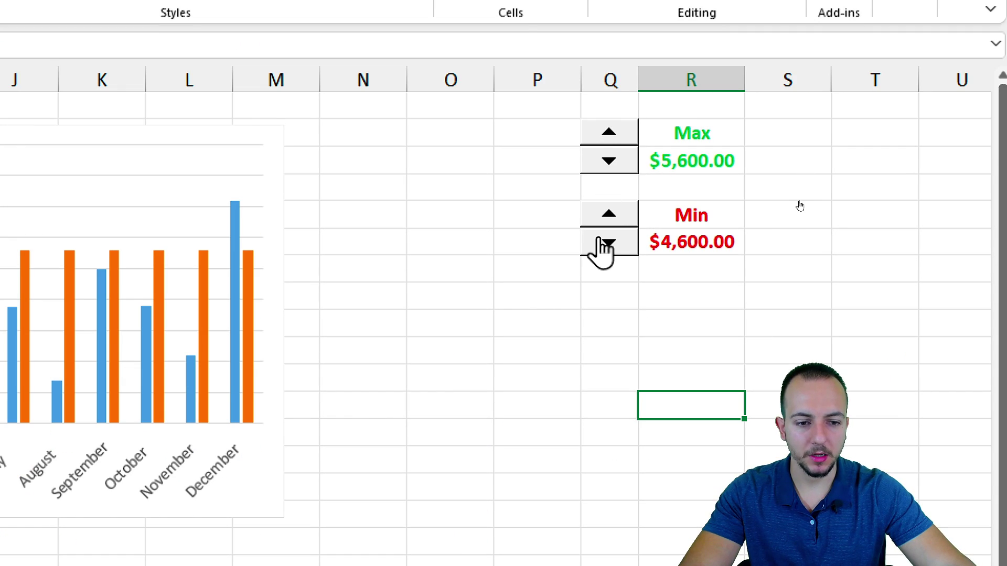
# Link cell E2 to the Min value with the formula =R6
pyautogui.moveTo(676, 209); pyautogui.dragTo(676, 242)
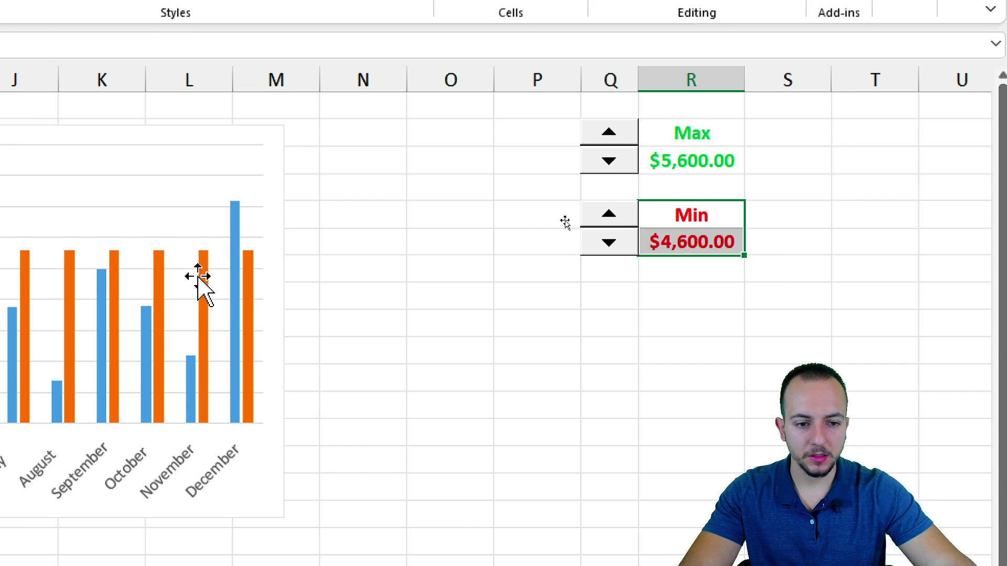
pyautogui.click(370, 133)
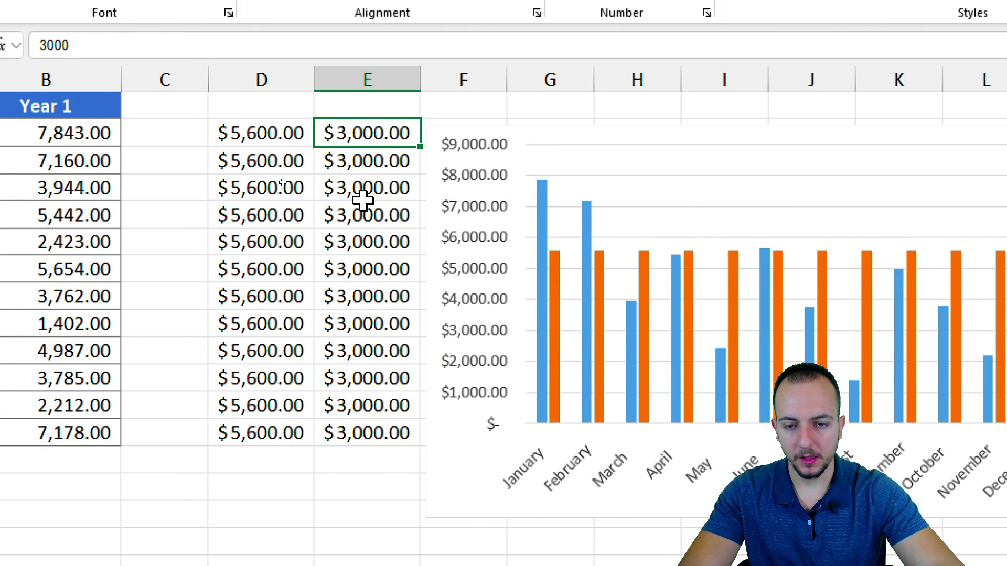
pyautogui.write('=')
pyautogui.click(843, 242)
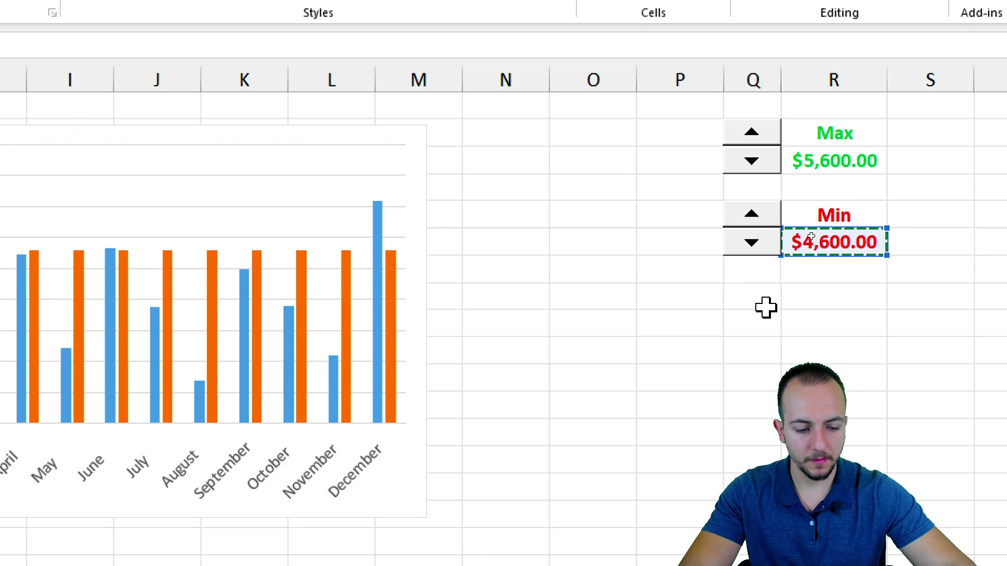
pyautogui.press('Return')
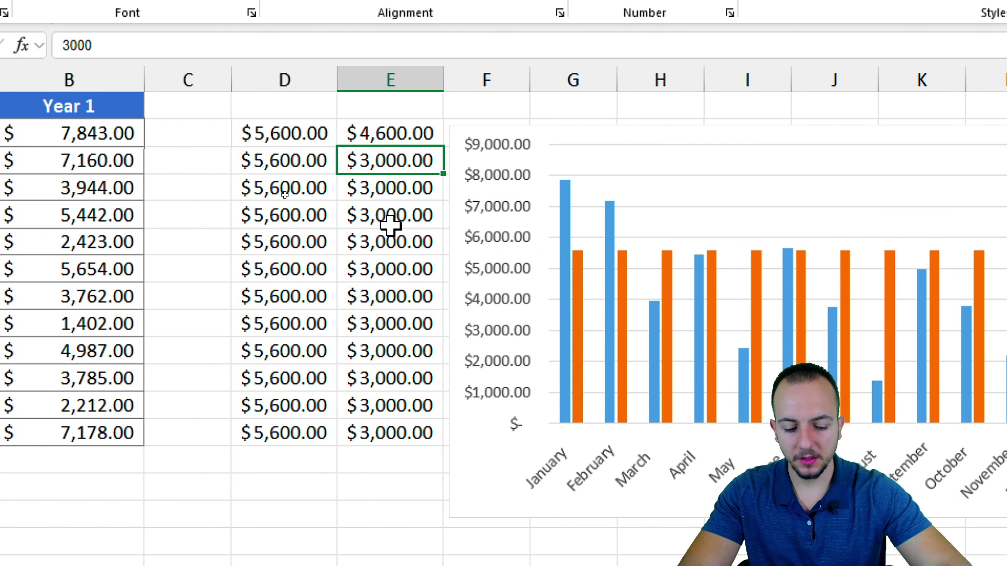
# Enter =E2 in cell E3 and fill the formula down through E13
pyautogui.write('=')
pyautogui.click(409, 132)
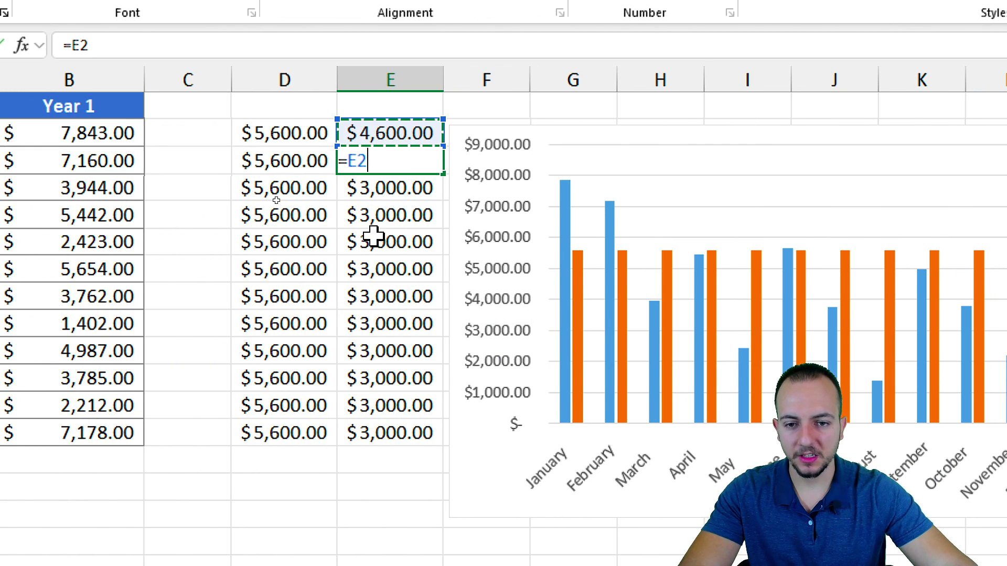
pyautogui.press('Return')
pyautogui.click(418, 155)
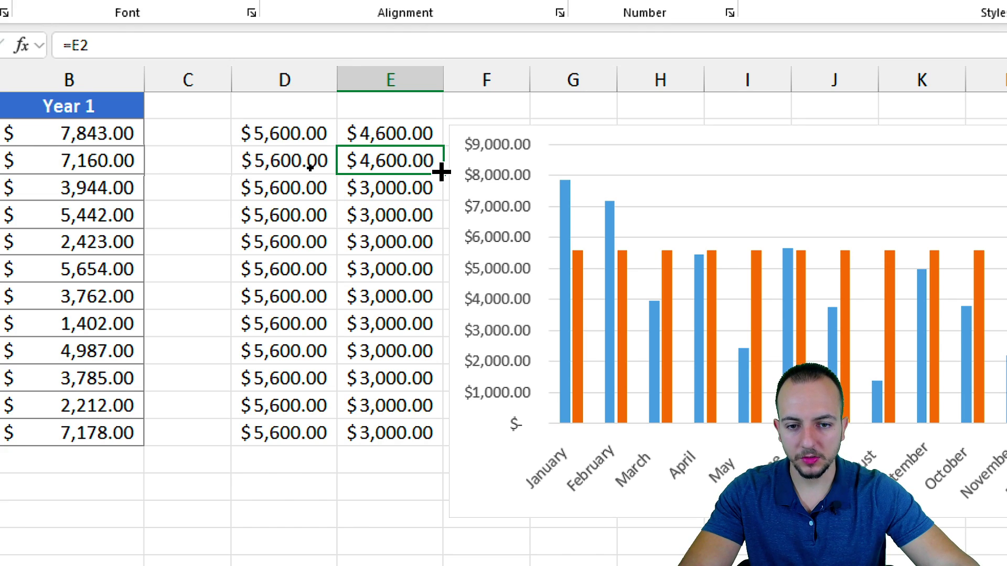
pyautogui.moveTo(442, 171); pyautogui.dragTo(411, 433)
# Copy the Min values in E2:E13 and paste them into the chart as a third data series
pyautogui.moveTo(390, 133); pyautogui.dragTo(395, 418)
pyautogui.hotkey('ctrl', 'c')
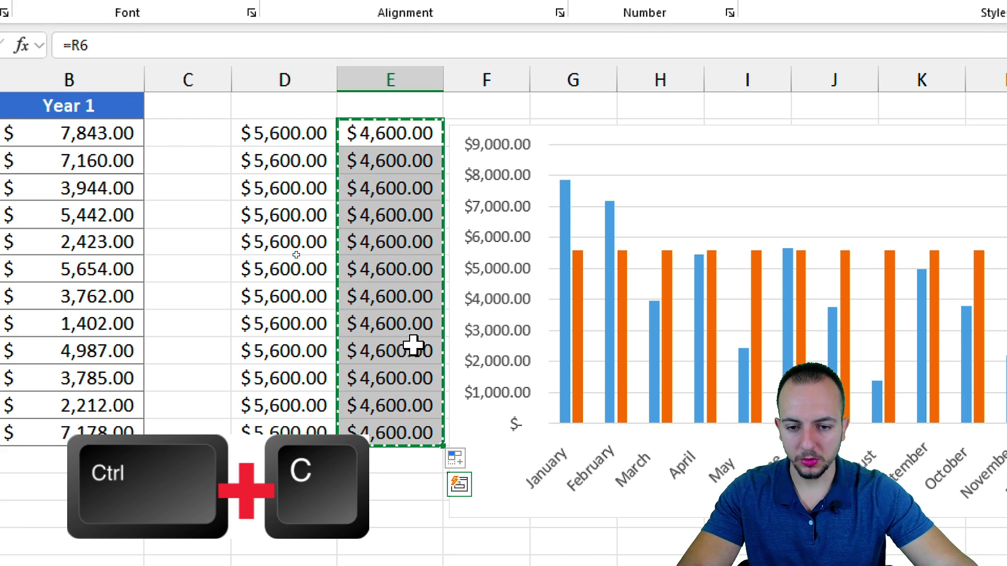
pyautogui.click(590, 168)
pyautogui.hotkey('ctrl', 'v')
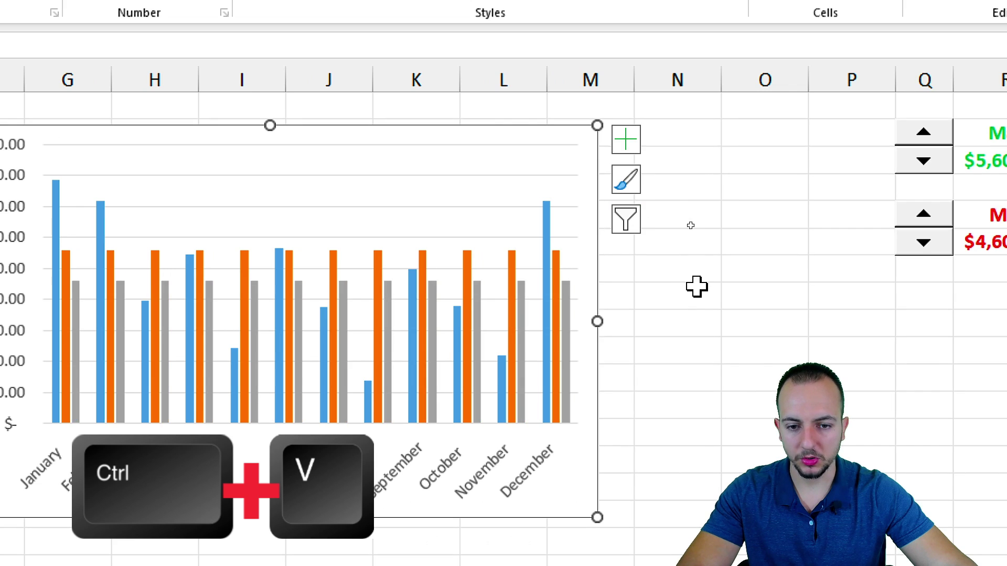
pyautogui.click(700, 306)
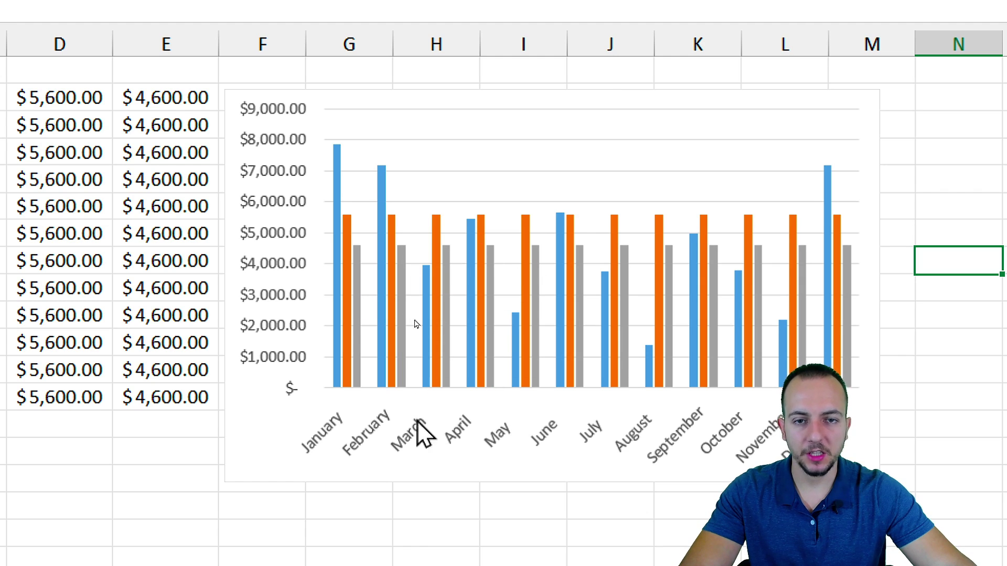
# Change the chart type to Combo and set Series2 to Line, matching Series3
pyautogui.rightClick(252, 322)
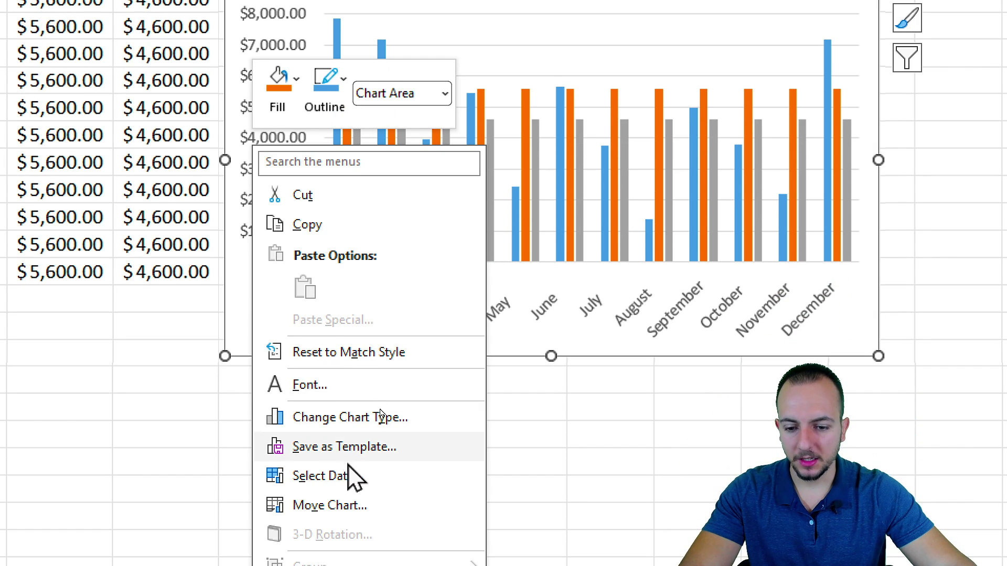
pyautogui.click(382, 294)
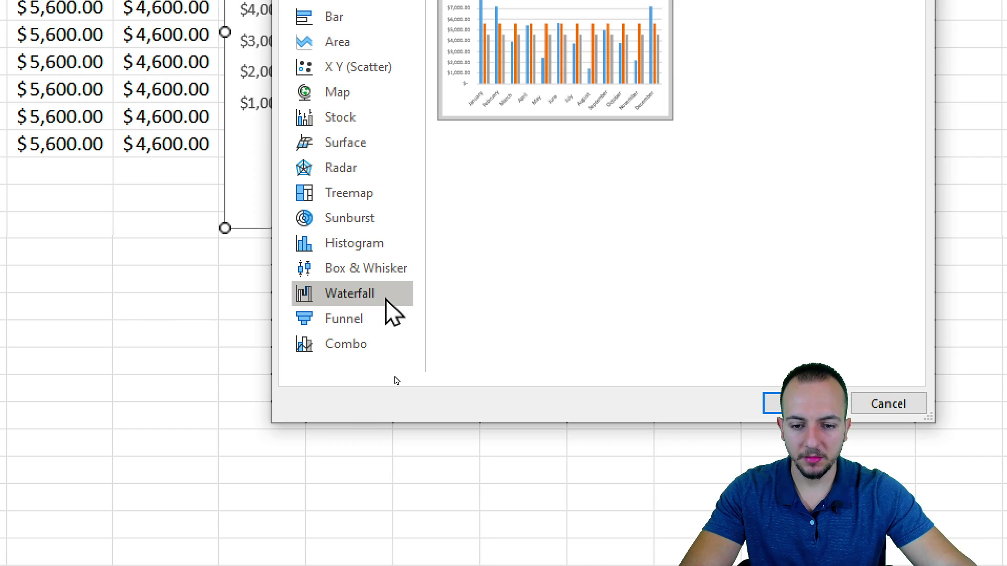
pyautogui.click(350, 349)
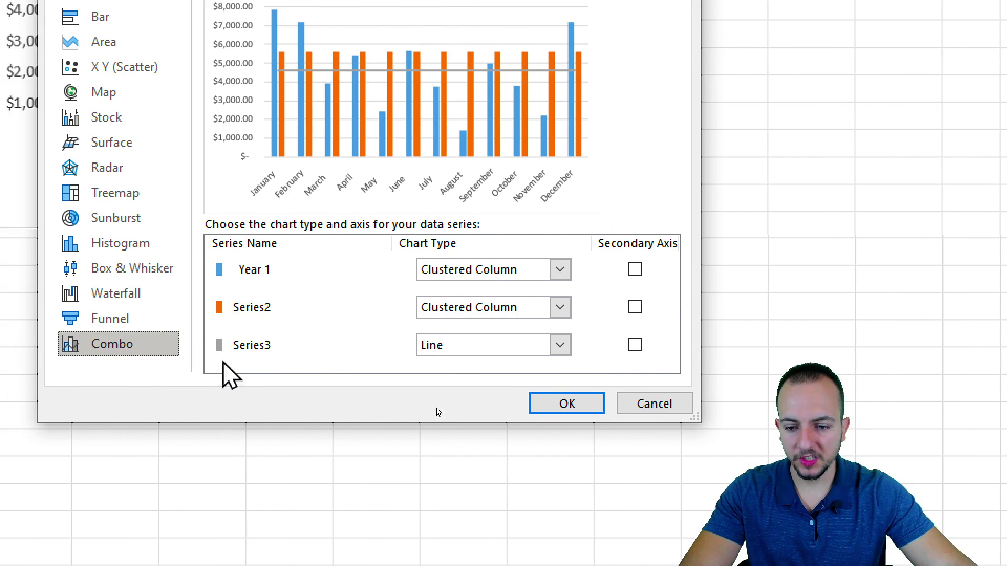
pyautogui.click(480, 307)
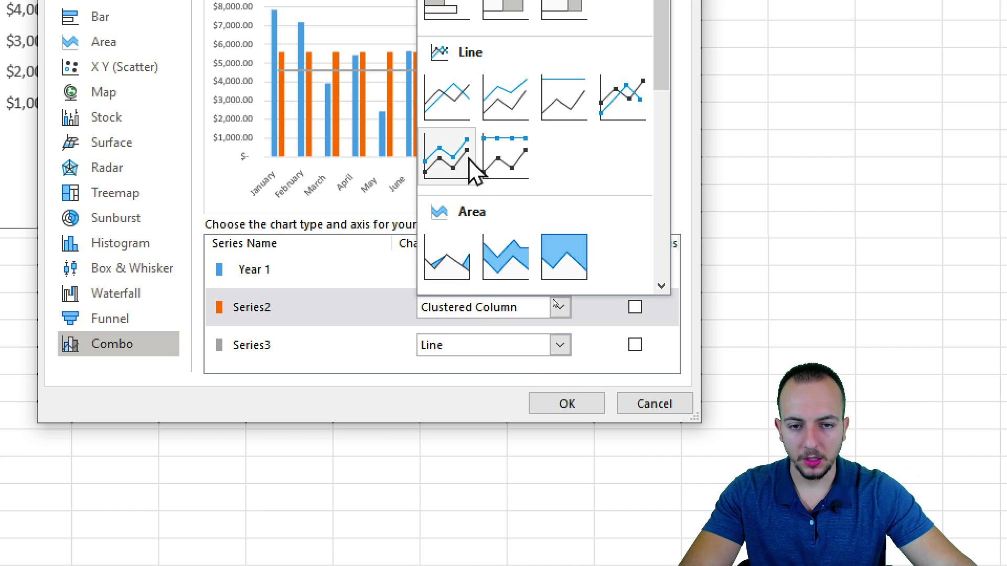
pyautogui.click(464, 107)
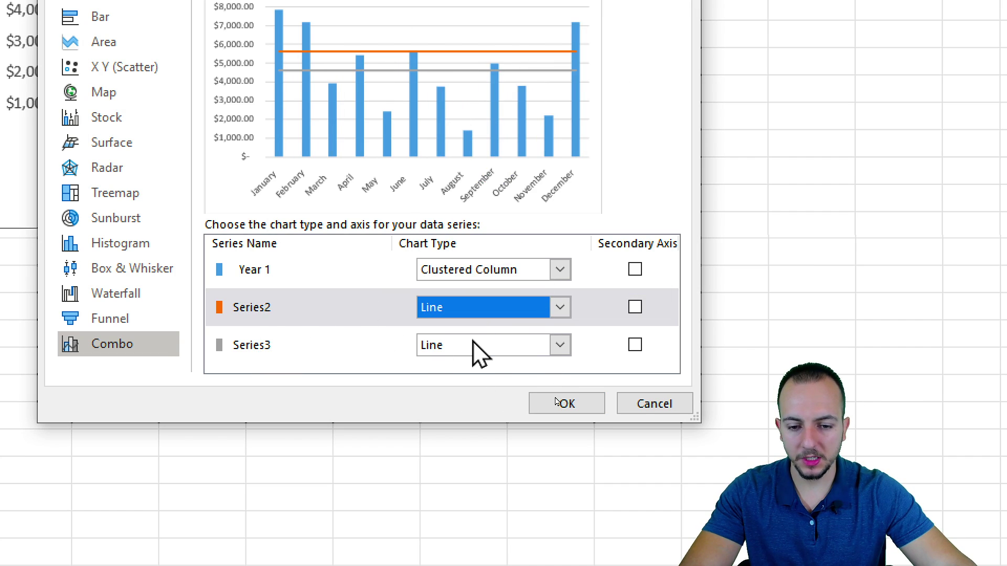
# Check the chart type choices for Year 1, keep it as Clustered Column, and apply the combo chart
pyautogui.click(272, 284)
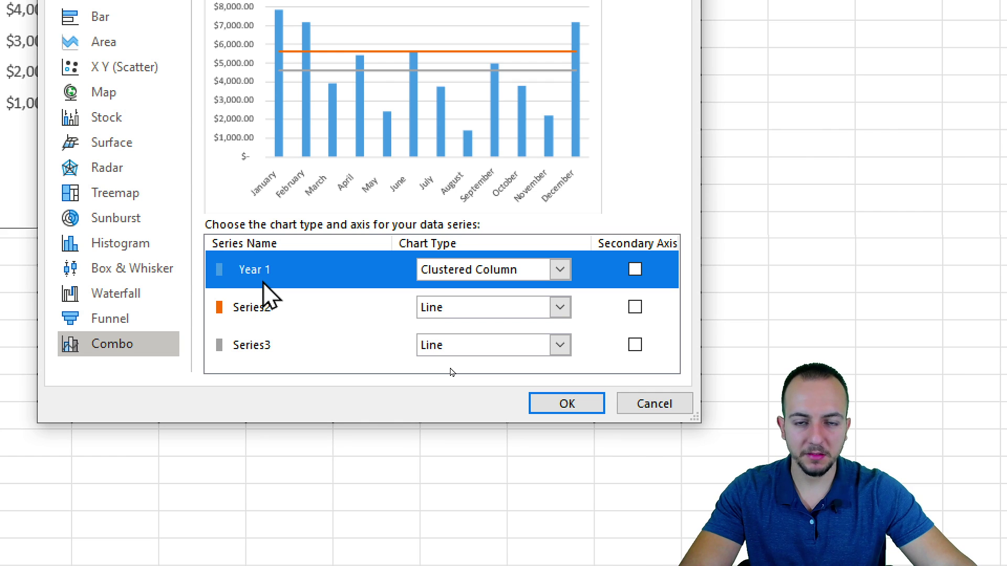
pyautogui.click(477, 278)
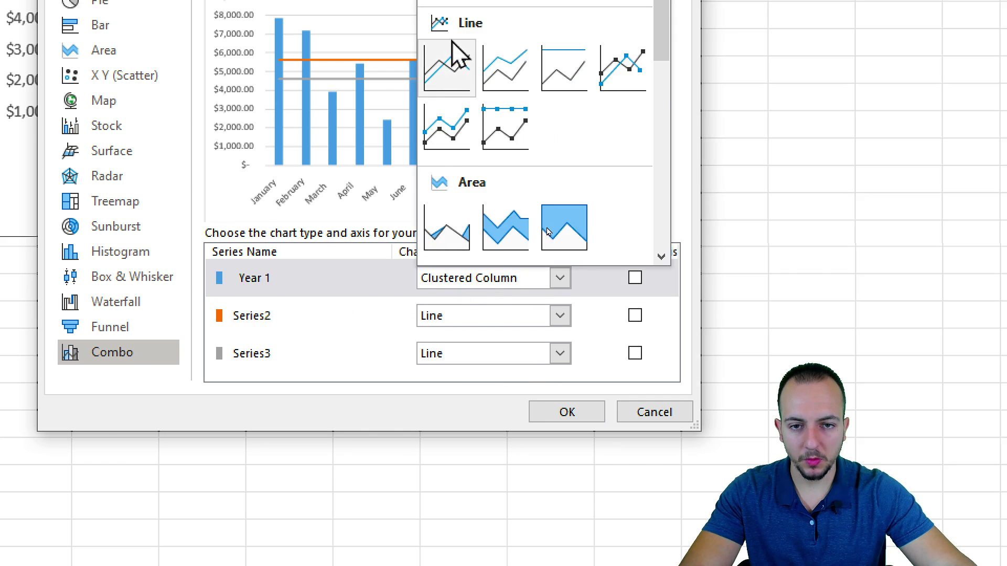
pyautogui.click(448, 76)
pyautogui.click(567, 404)
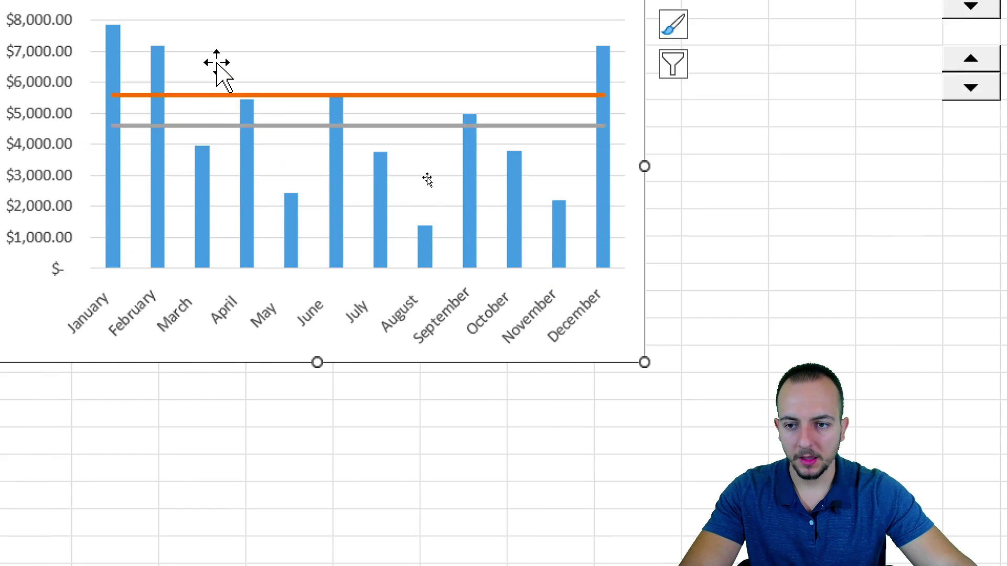
pyautogui.click(724, 36)
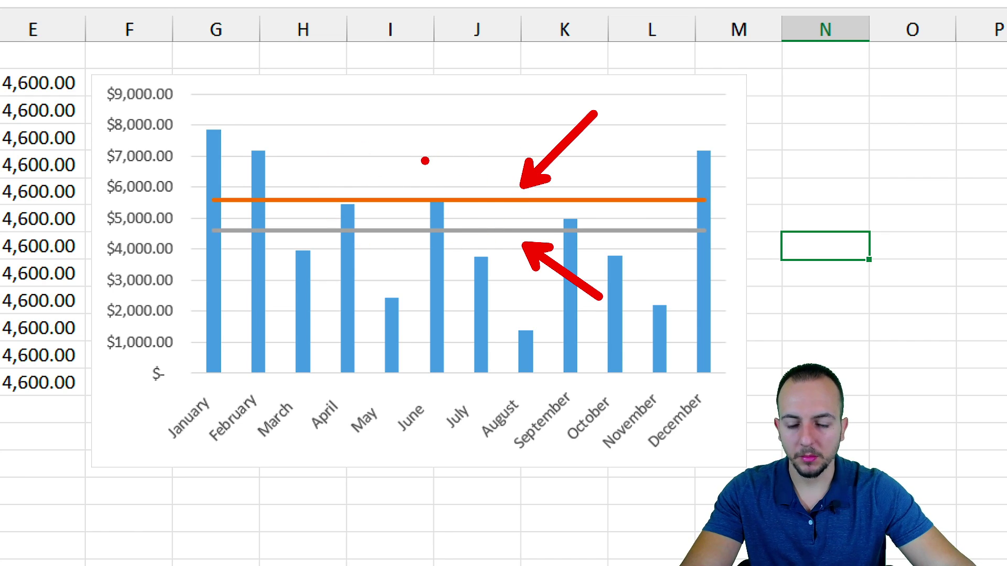
# Open the data series formatting for the Year 1 columns and reduce the gap width to make the columns wider
pyautogui.rightClick(301, 275)
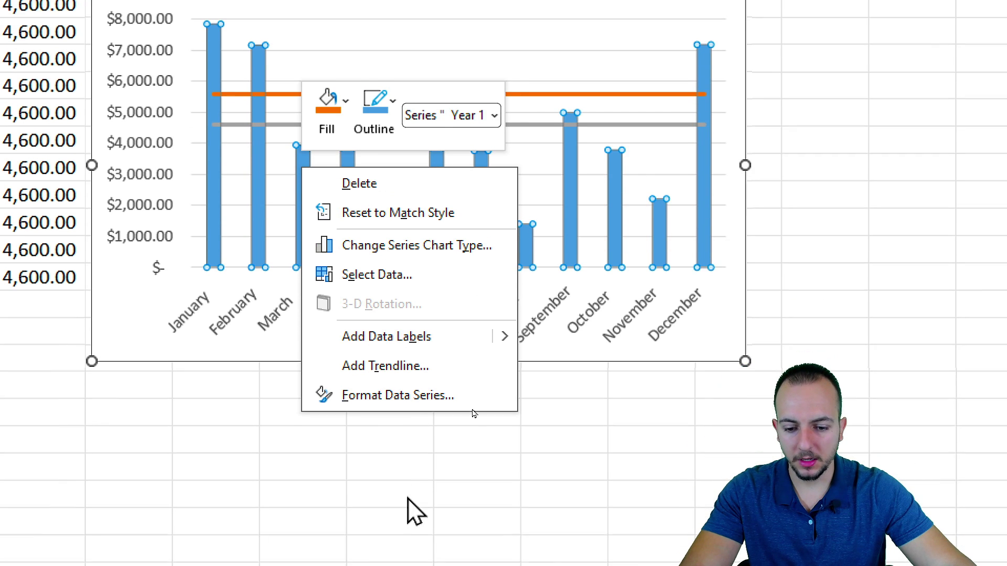
pyautogui.click(420, 501)
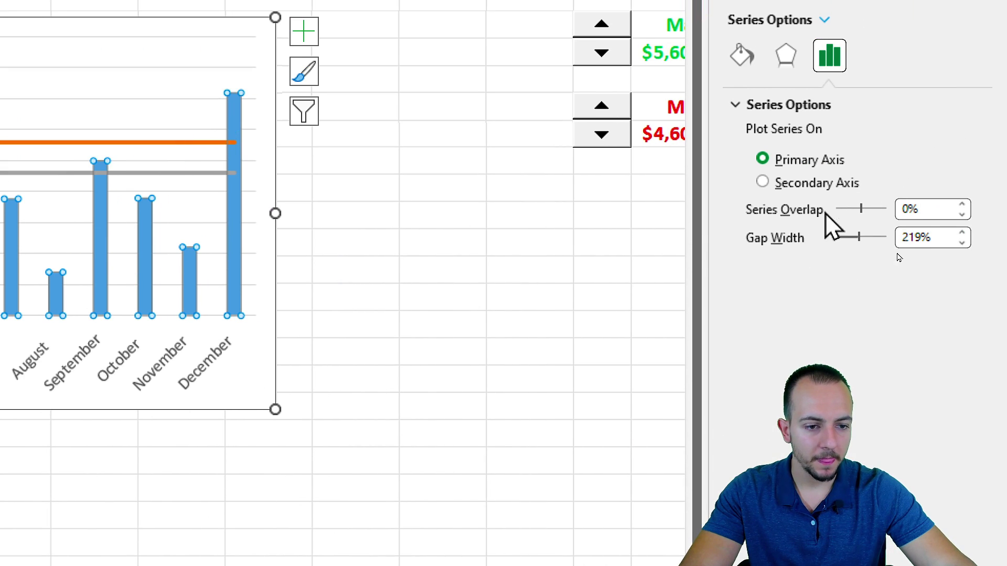
pyautogui.moveTo(492, 261); pyautogui.dragTo(465, 261)
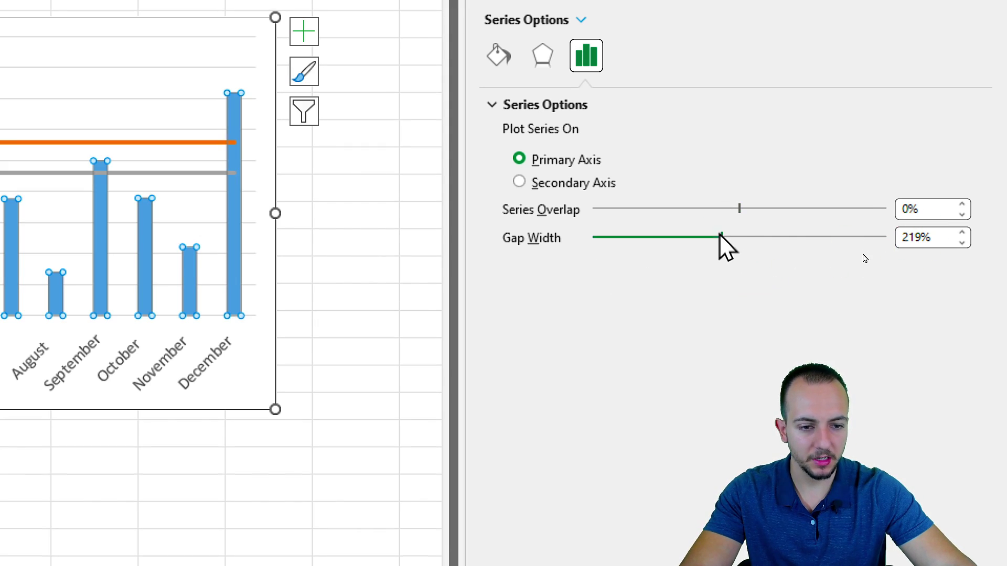
pyautogui.moveTo(721, 236); pyautogui.dragTo(632, 236)
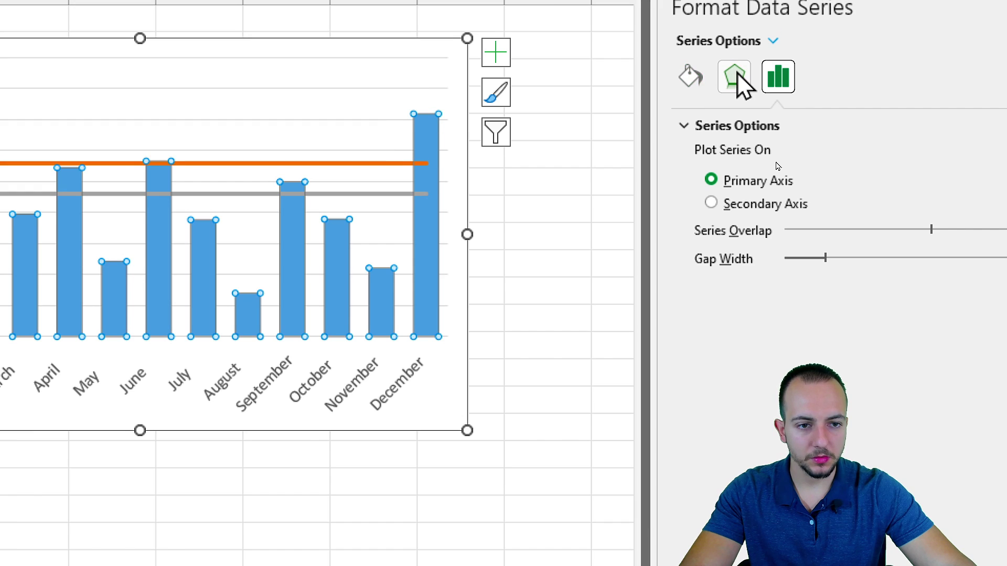
# Apply an outer shadow preset with a 45° angle, 4 pt blur and 3 pt distance to the Year 1 columns
pyautogui.click(741, 83)
pyautogui.click(741, 129)
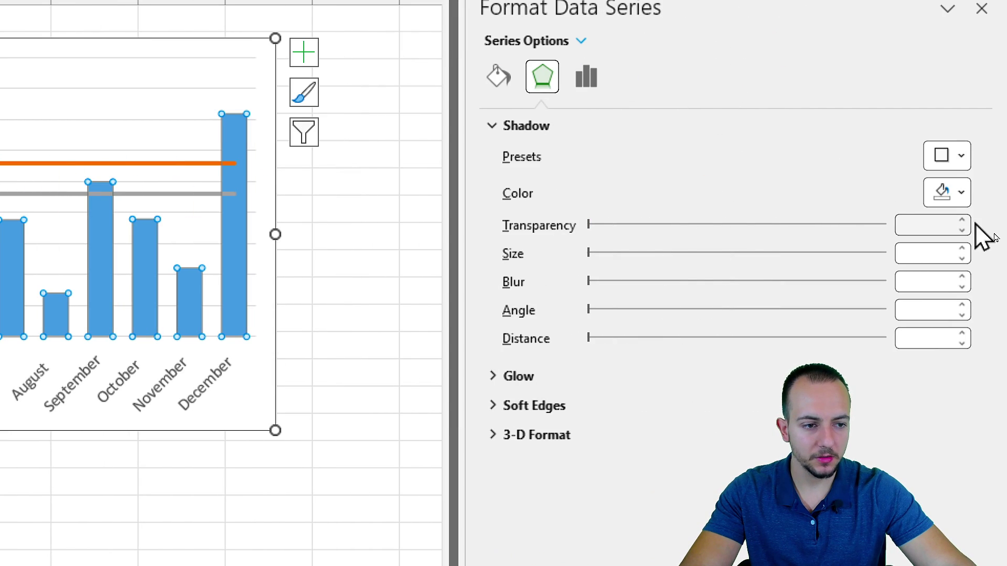
pyautogui.click(963, 156)
pyautogui.click(849, 331)
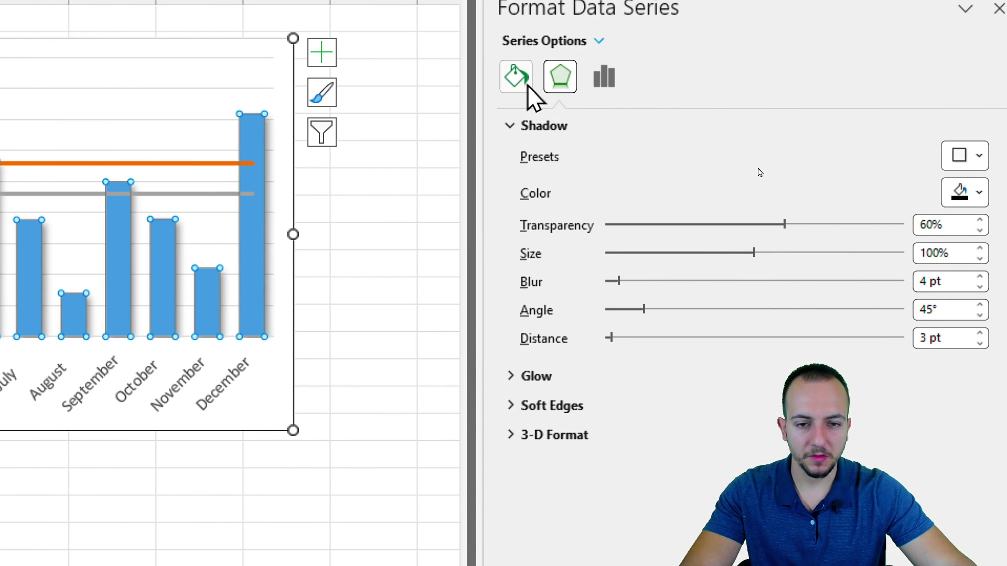
# Fill the Year 1 columns with a solid dark gray theme color
pyautogui.click(801, 82)
pyautogui.click(535, 125)
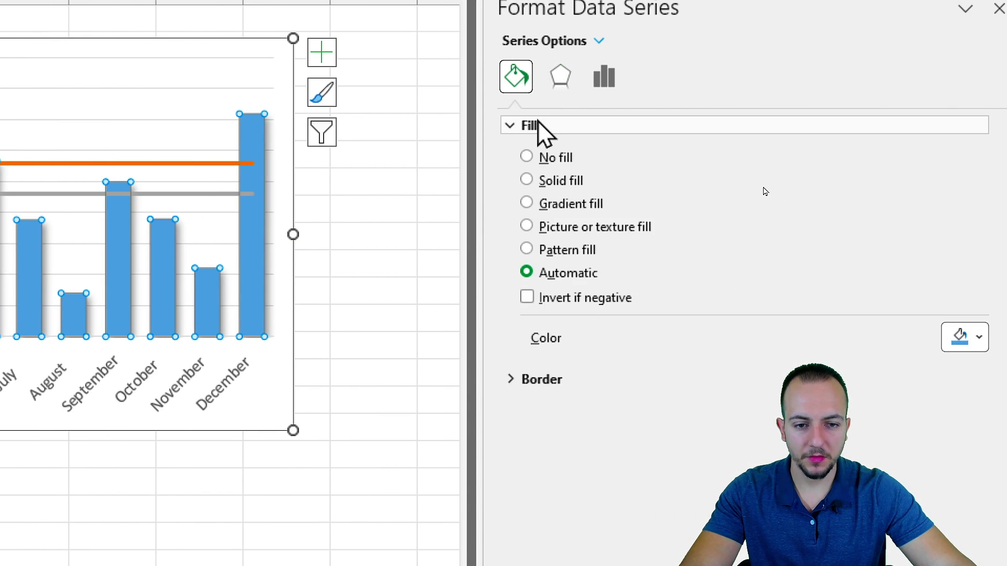
pyautogui.click(975, 337)
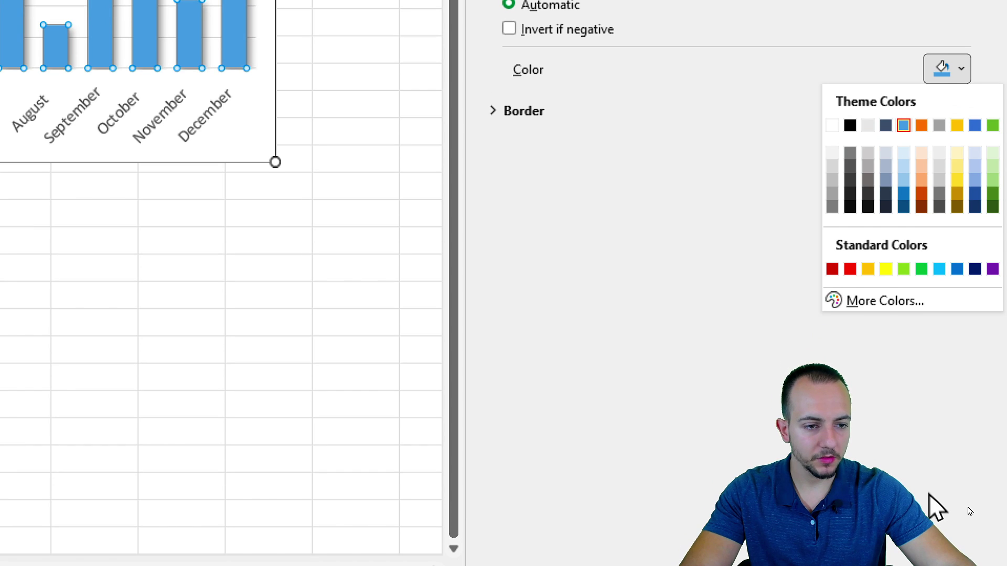
pyautogui.click(850, 167)
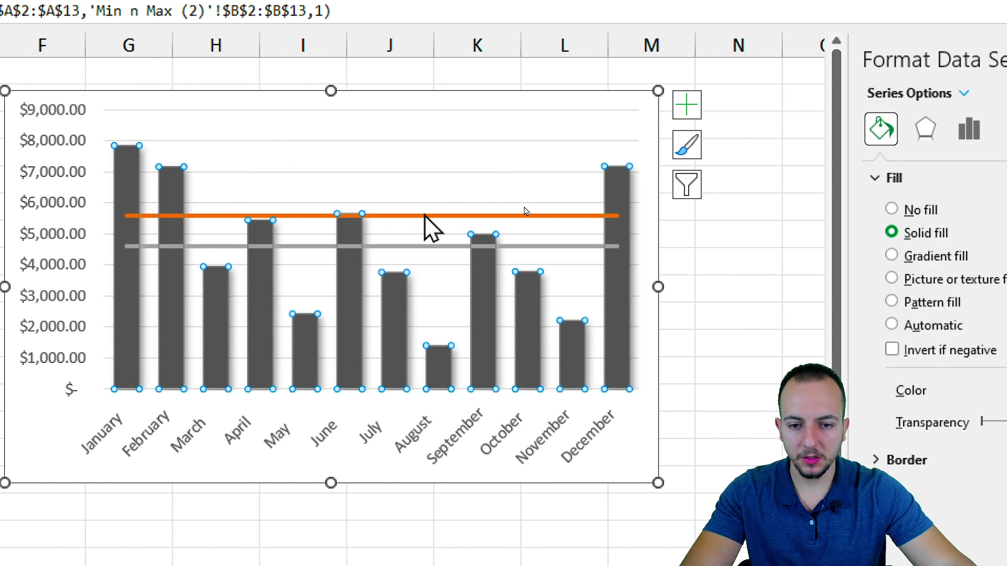
# Recolor the orange MAX line to standard green and increase its width
pyautogui.click(425, 216)
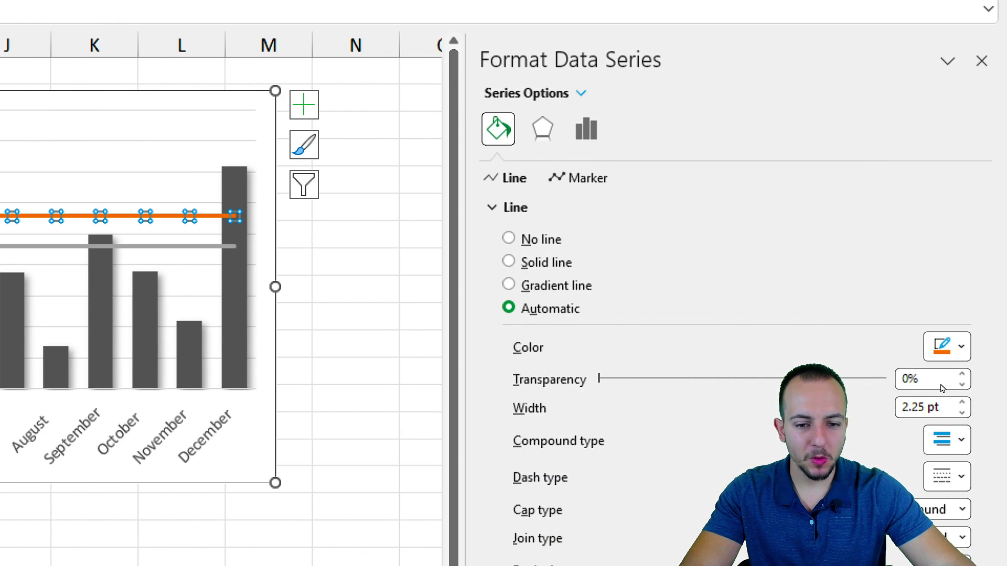
pyautogui.click(960, 351)
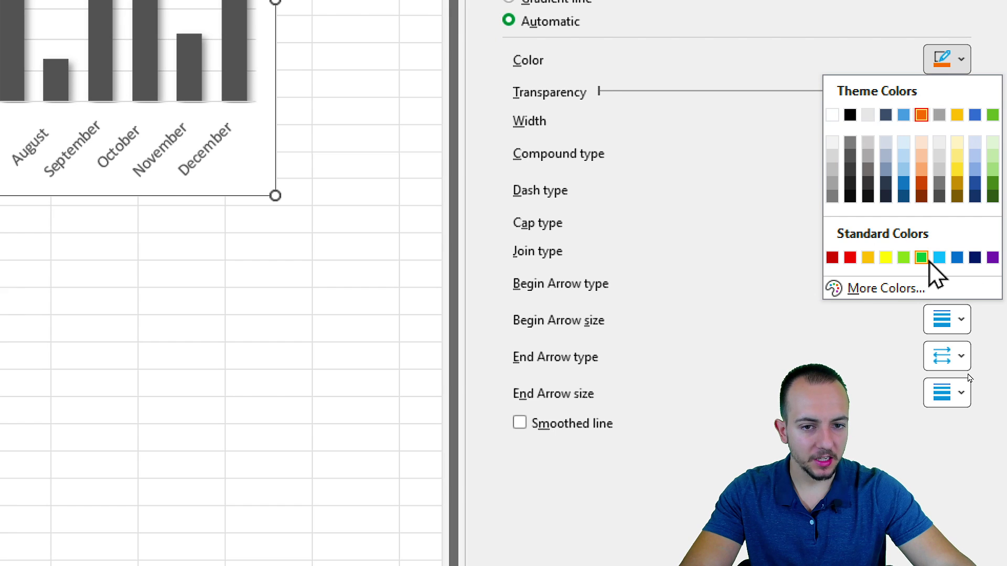
pyautogui.click(927, 259)
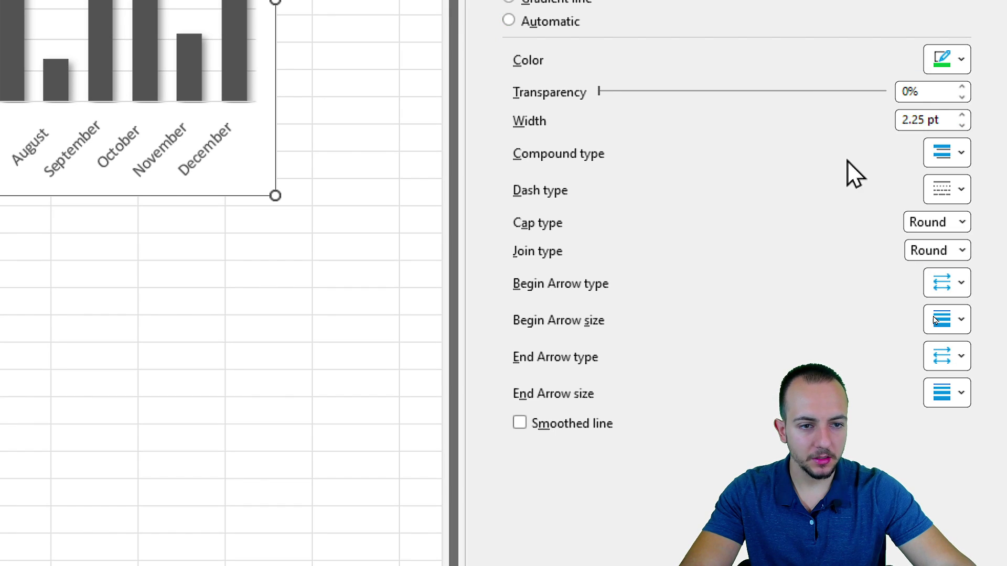
pyautogui.click(963, 117)
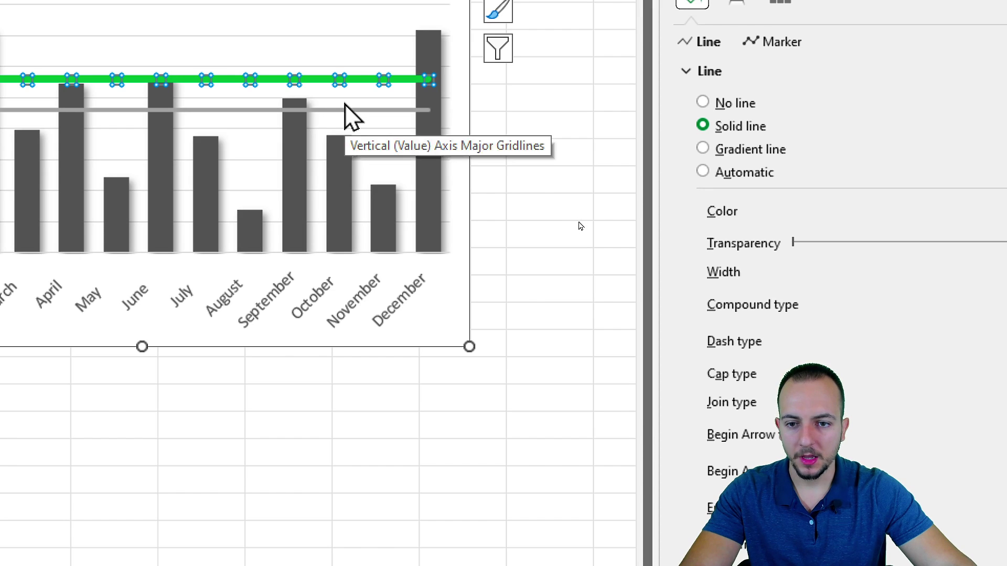
# Format the gray MIN line as a 4 pt solid red line and close the series formatting
pyautogui.click(153, 56)
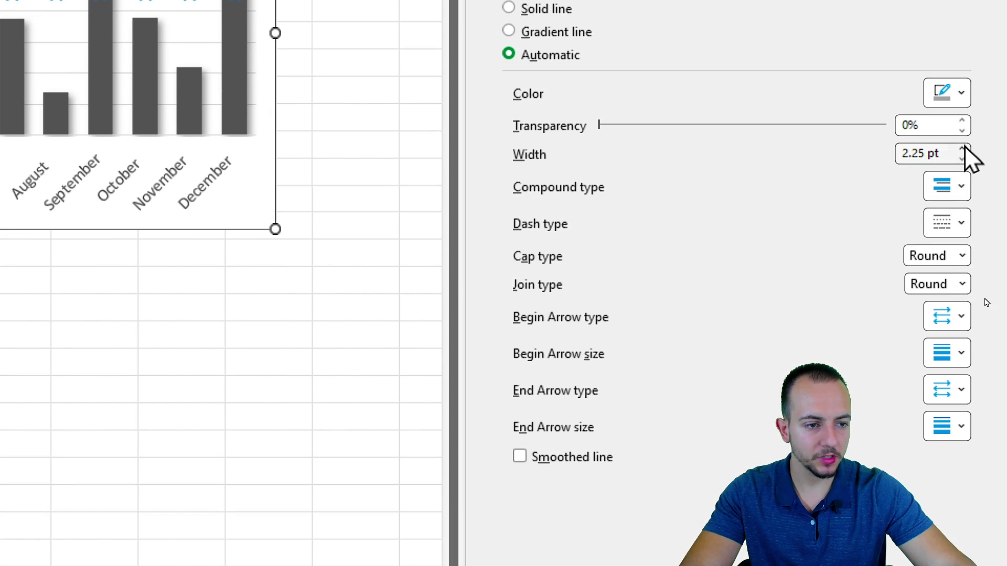
pyautogui.click(963, 149)
pyautogui.click(962, 148)
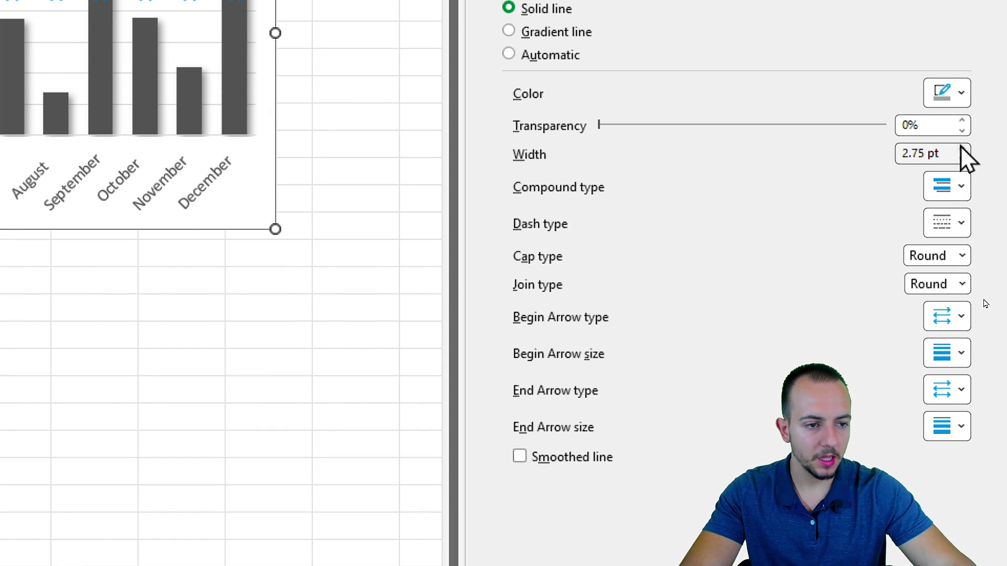
pyautogui.click(951, 92)
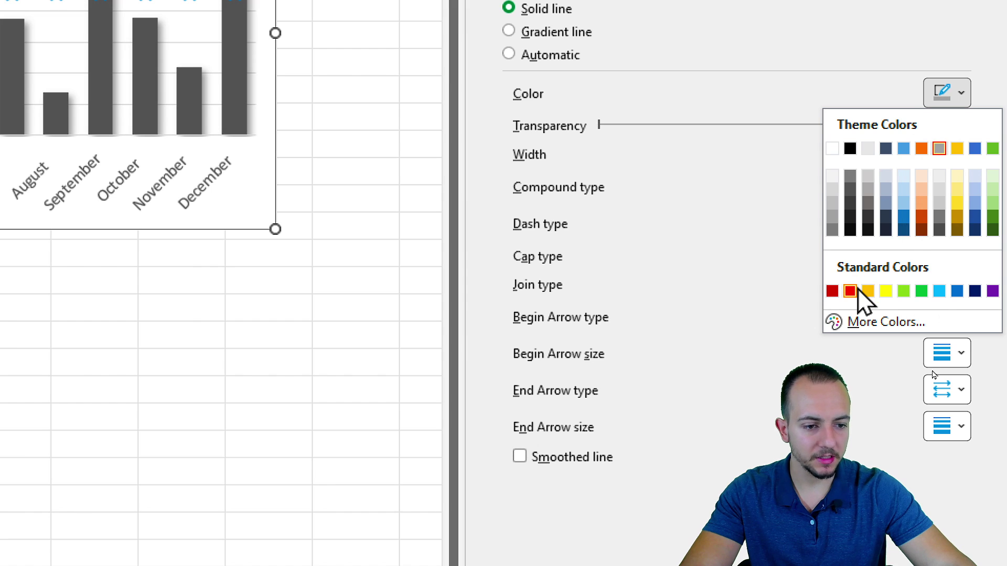
pyautogui.click(835, 292)
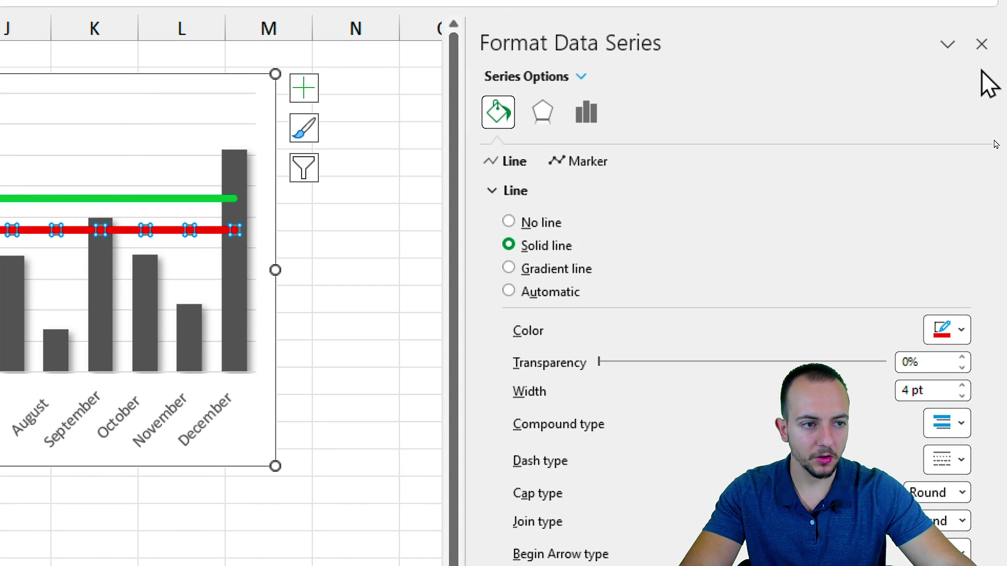
pyautogui.click(947, 43)
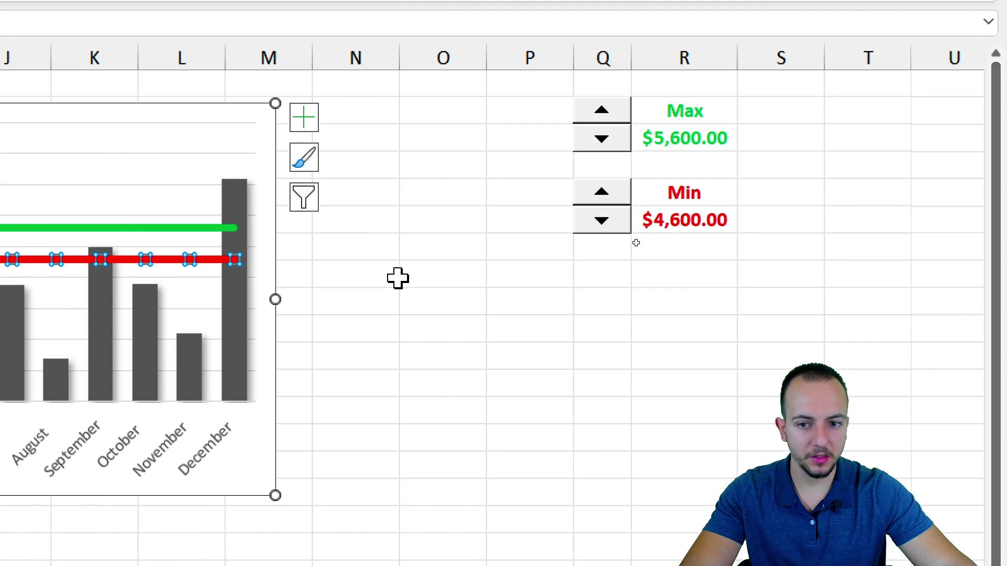
# Widen the chart so it extends into column O, and deselect it
pyautogui.moveTo(580, 457); pyautogui.dragTo(768, 439)
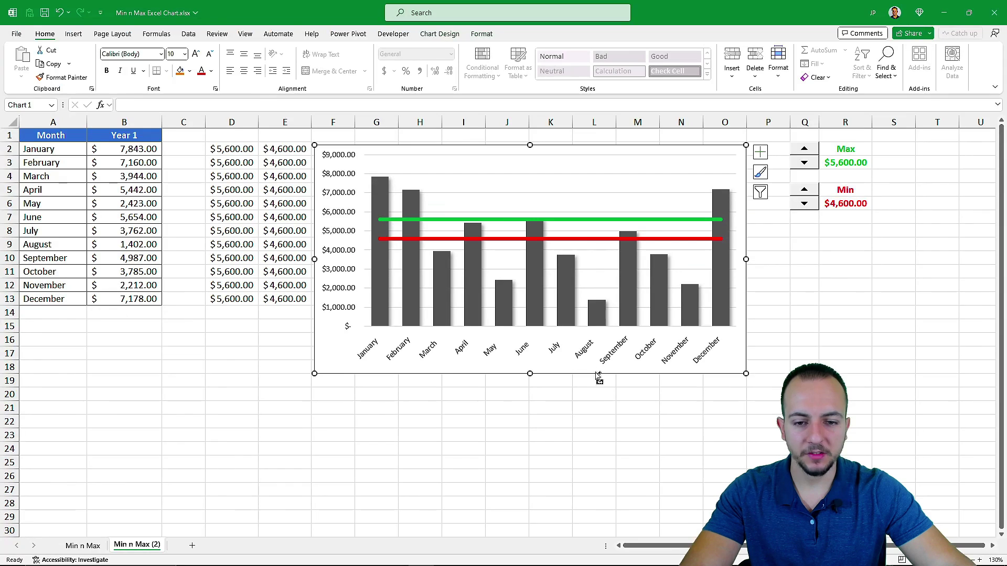
pyautogui.click(652, 404)
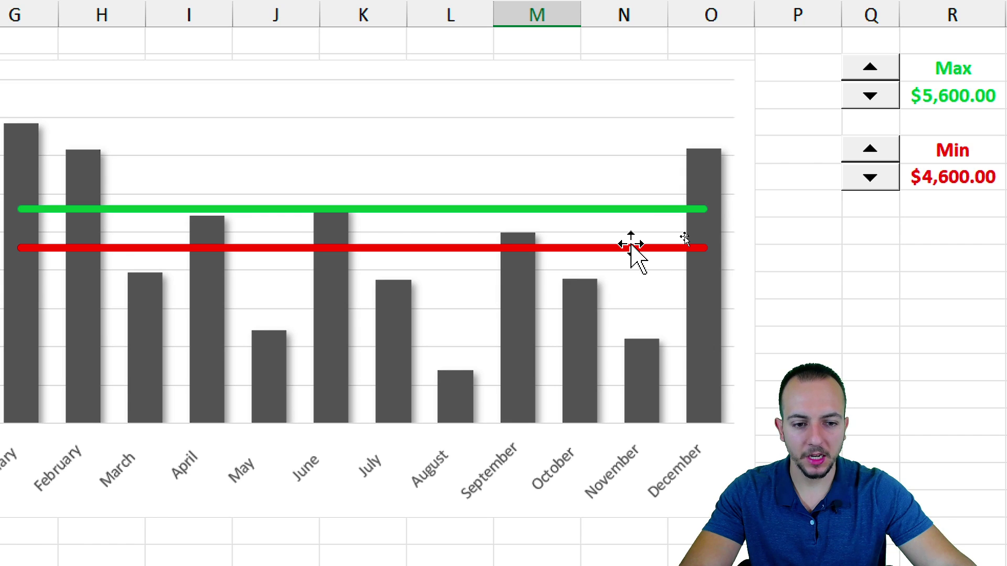
# Use the spin buttons to lower Min to $3,000.00 and raise Max to $6,350.00
pyautogui.moveTo(869, 177); pyautogui.dragTo(869, 178)
pyautogui.moveTo(679, 180); pyautogui.dragTo(679, 180)
pyautogui.moveTo(690, 73); pyautogui.dragTo(690, 73)
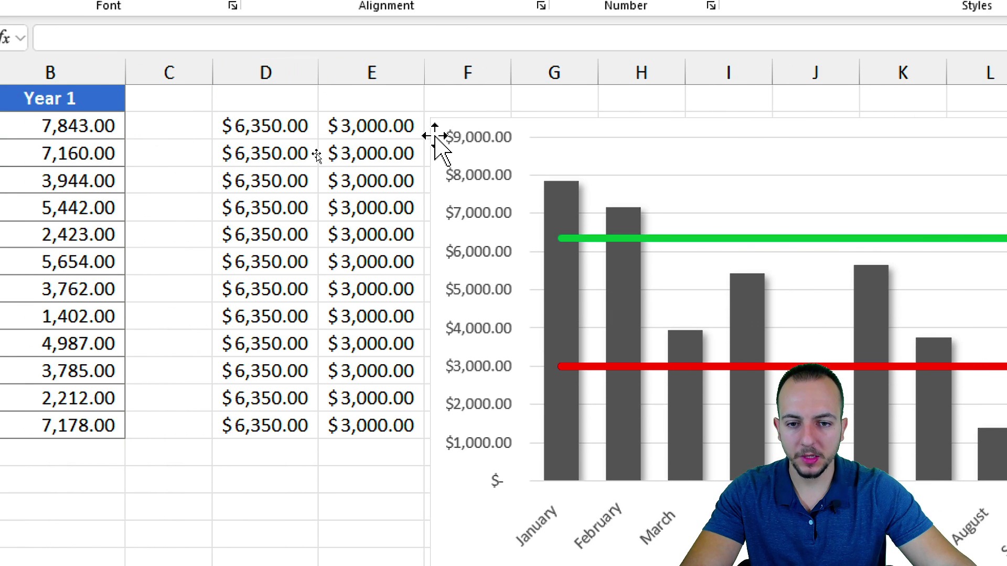
# Enlarge the chart to cover the helper values in columns D and E, with its corner reaching into column C and row 1
pyautogui.click(232, 111)
pyautogui.moveTo(430, 121); pyautogui.dragTo(212, 118)
pyautogui.click(176, 129)
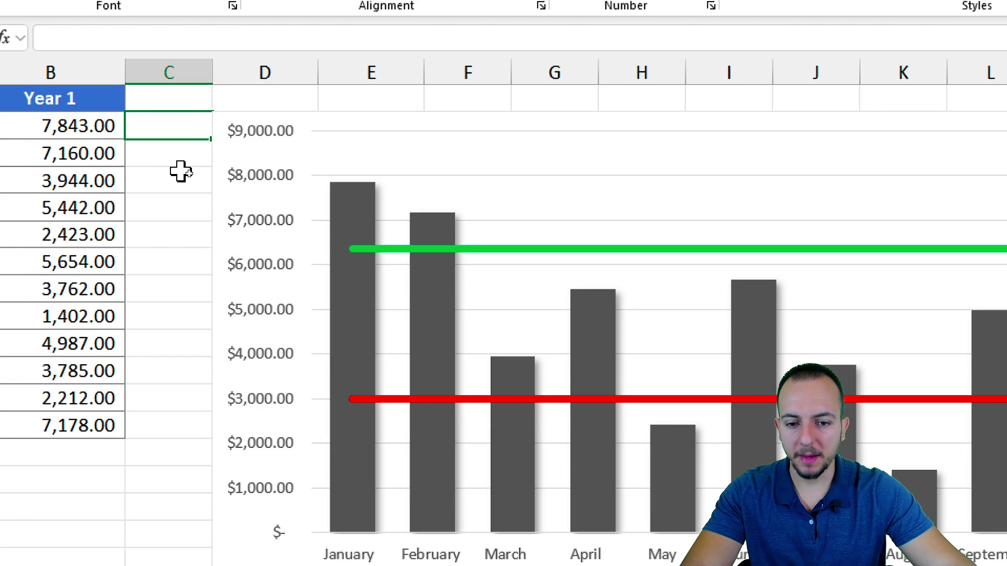
pyautogui.click(339, 442)
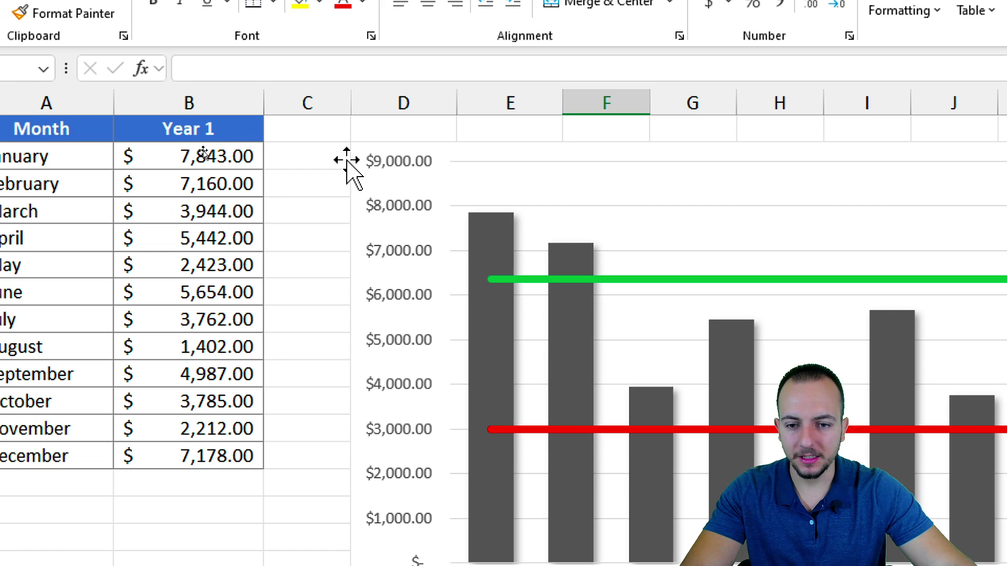
pyautogui.moveTo(347, 160); pyautogui.dragTo(331, 144)
pyautogui.click(328, 156)
pyautogui.click(387, 420)
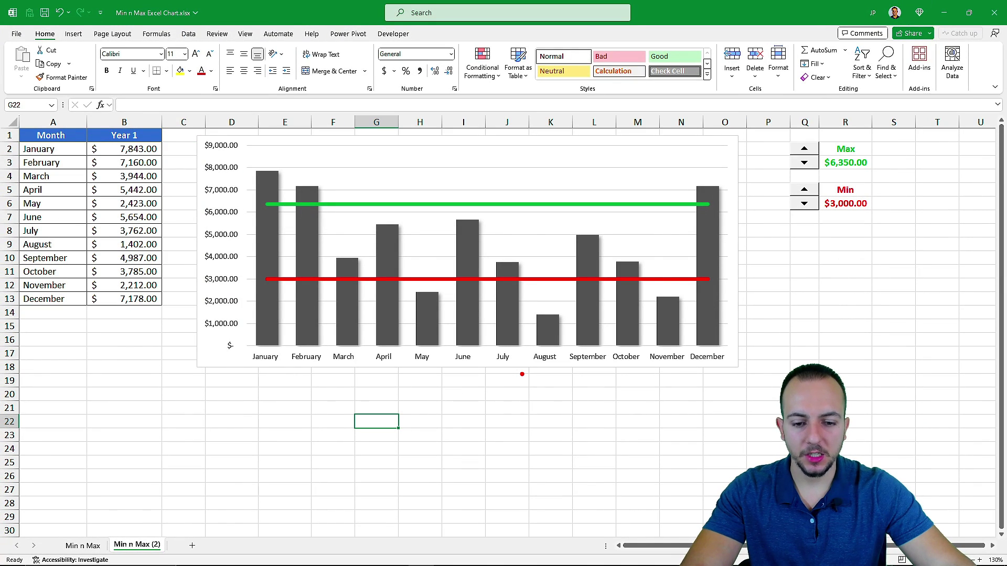
pyautogui.moveTo(521, 374); pyautogui.dragTo(617, 466)
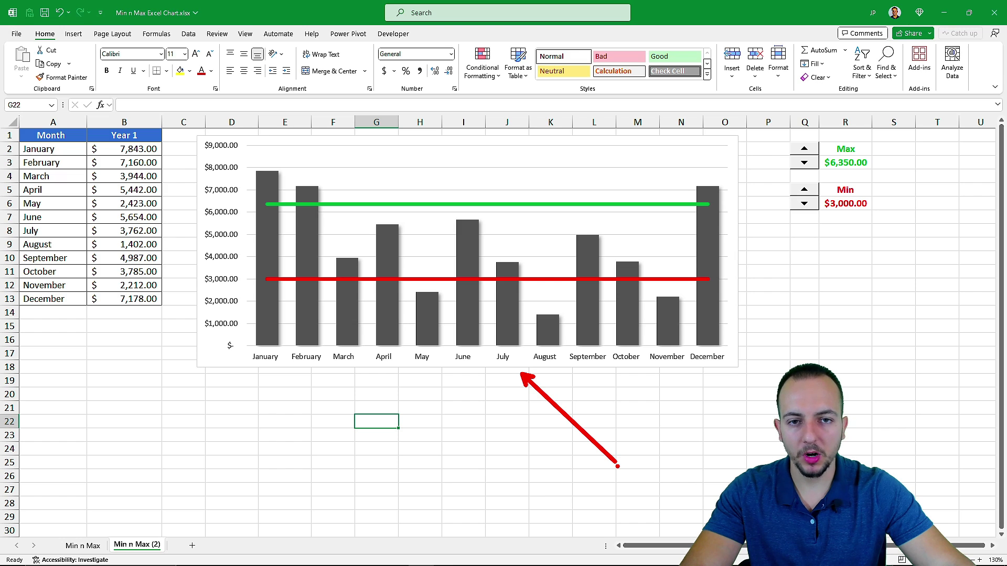